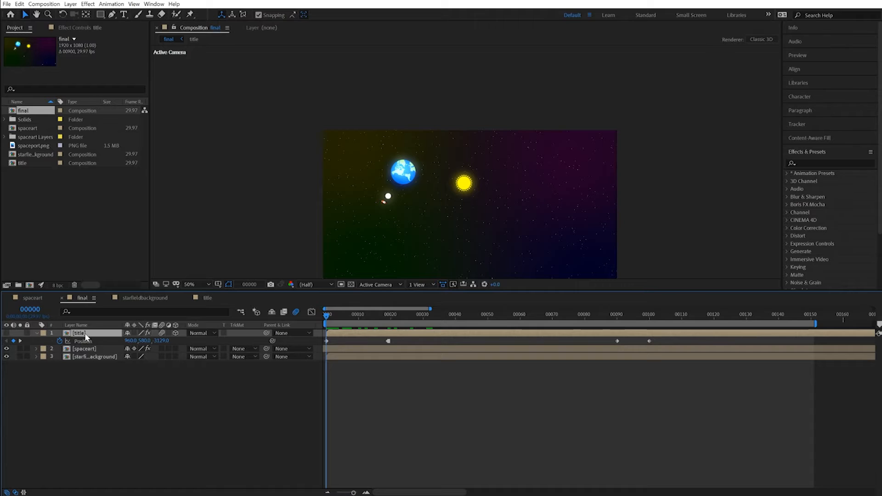
- Delete the title layer and pre-compose the spaceart and starfield background layers, with all attributes moved, into a composition named spacescene
left_click(85, 334)
left_click(87, 342, "shift")
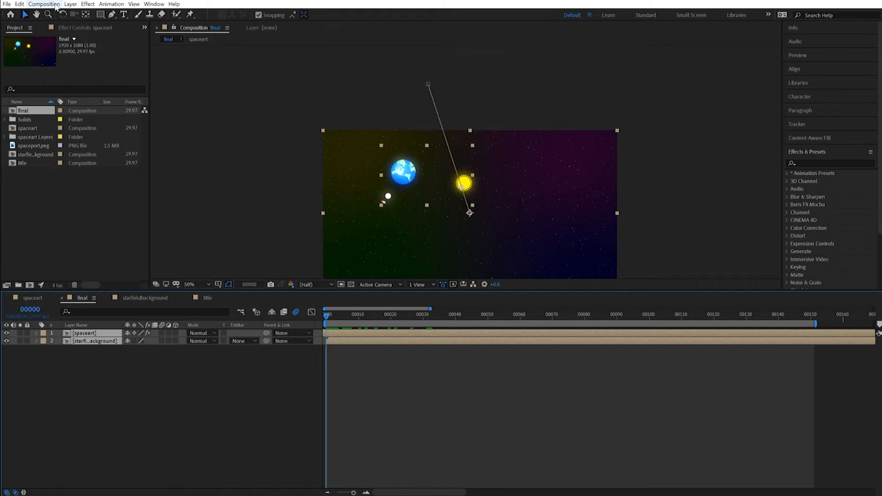
left_click(70, 3)
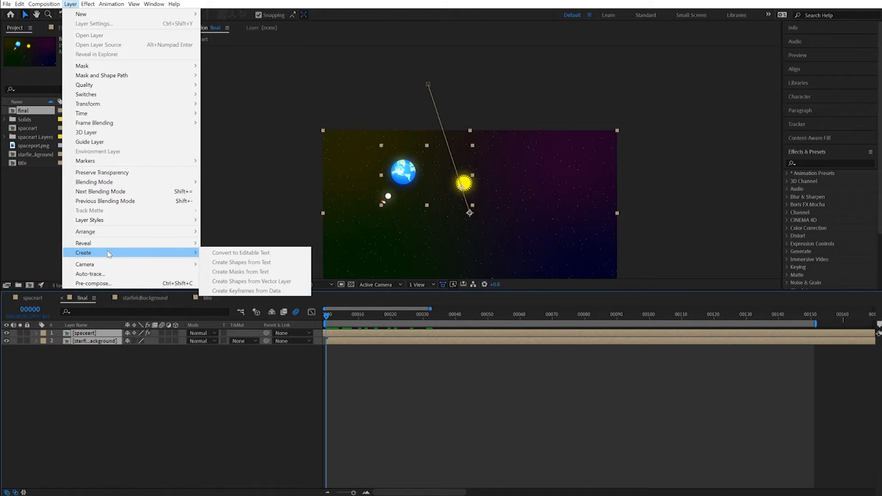
left_click(110, 283)
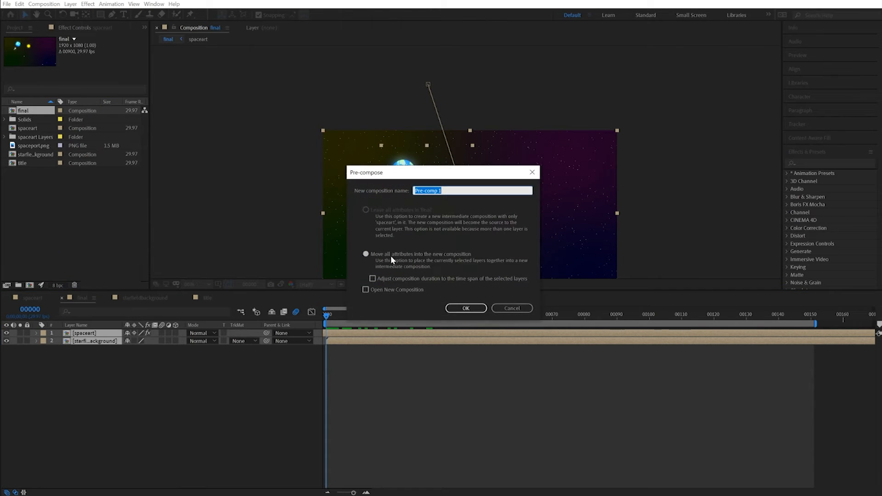
type("spacescene")
key("Return")
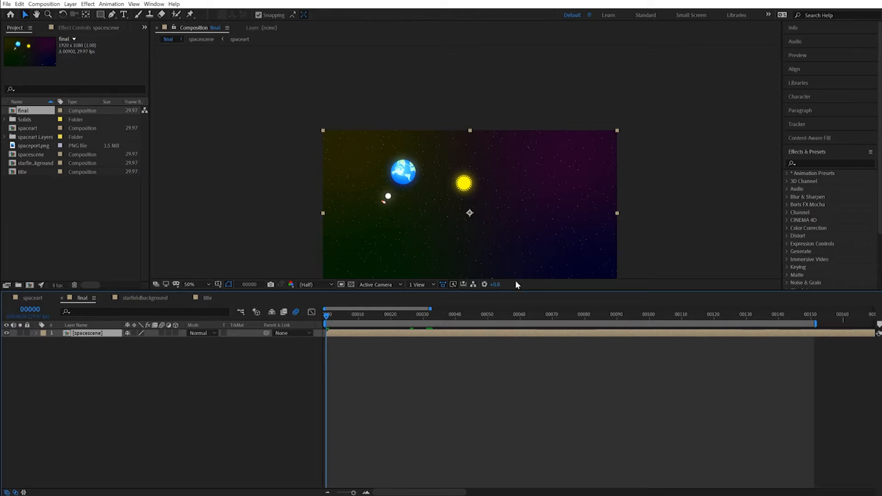
- Add spaceport.png to the final composition above the spacescene layer and check it by toggling its visibility
mouse_move(327, 316)
left_mouse_down()
mouse_move(632, 321)
mouse_move(318, 329)
left_mouse_up()
left_click_drag(23, 146, 37, 332)
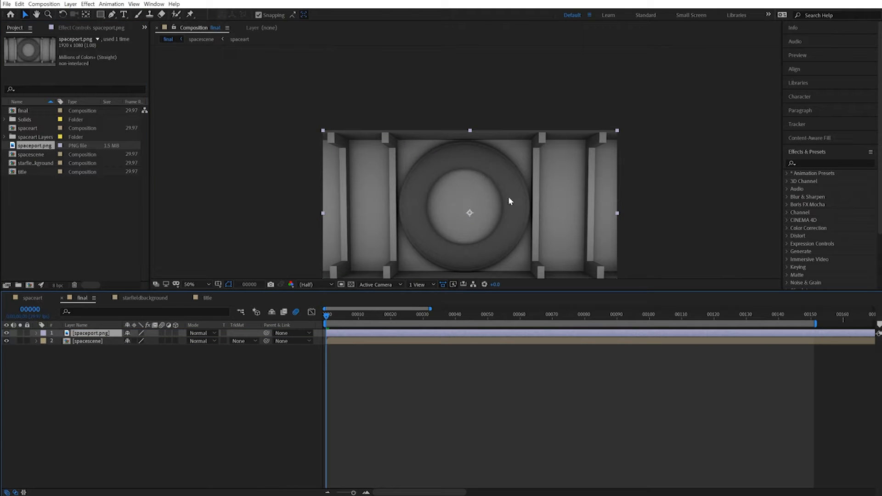
left_click(7, 333)
left_click(6, 334)
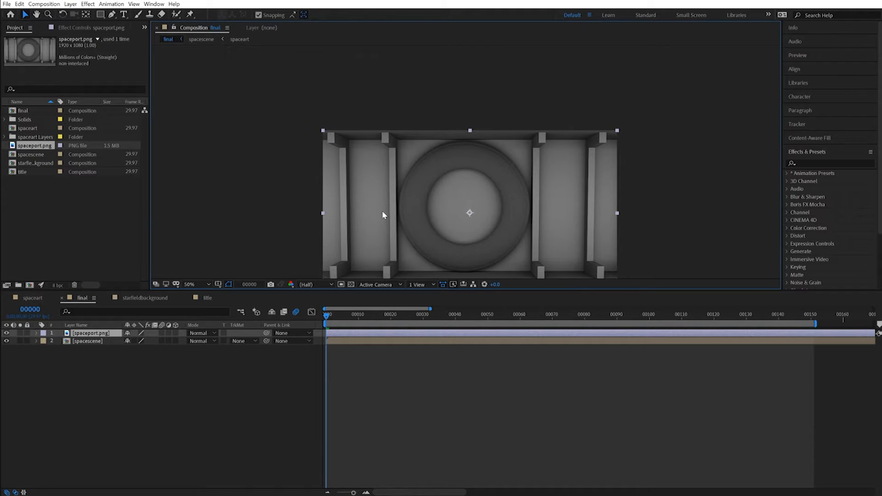
- Draw an elliptical mask slightly larger than the inner circle of the spaceport.png layer's porthole and set it to Inverted
left_click_drag(381, 227, 366, 192)
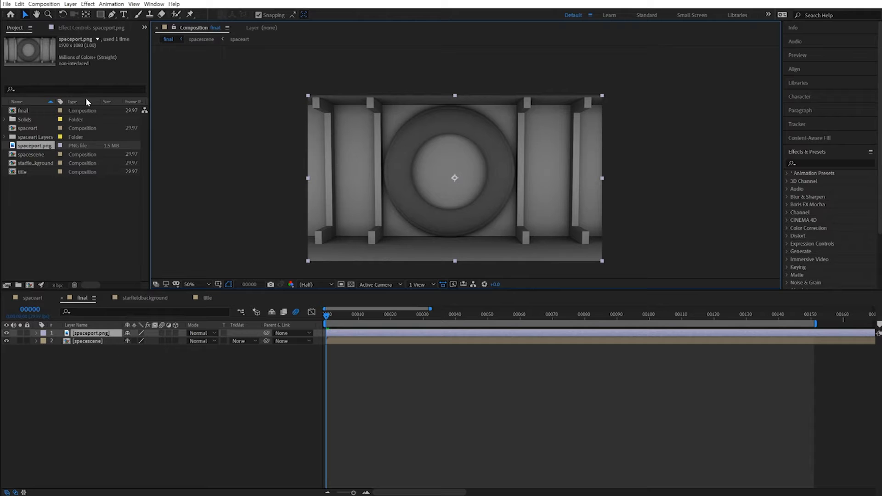
left_click(99, 18)
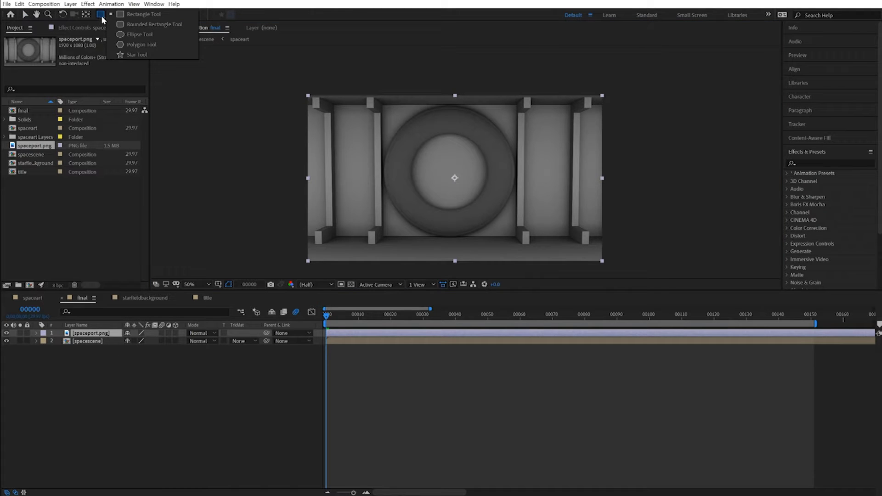
left_click(120, 35)
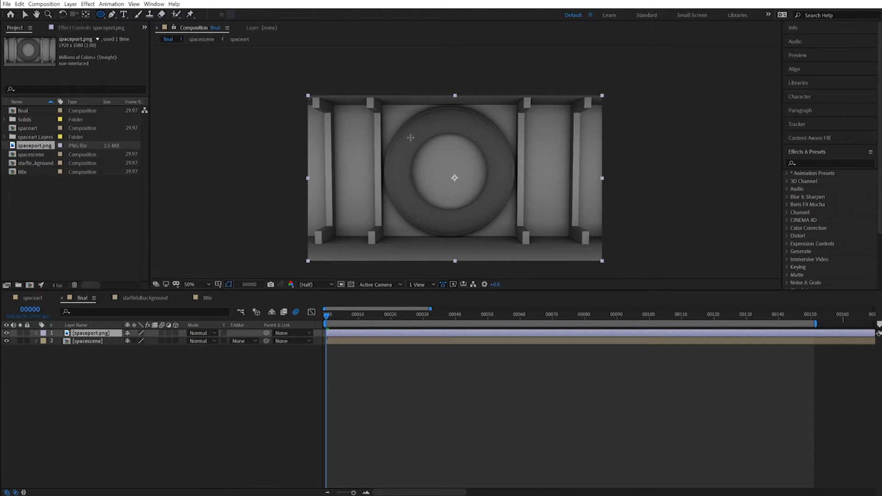
left_click_drag(410, 137, 492, 208)
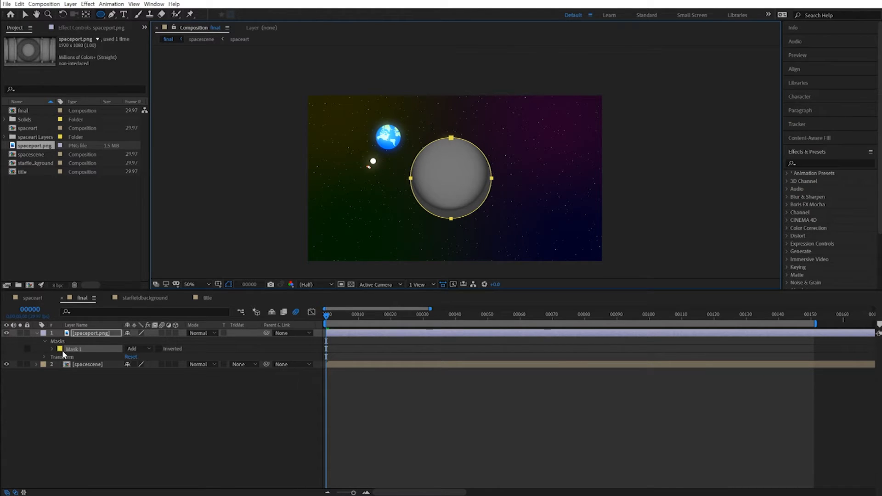
left_click(158, 348)
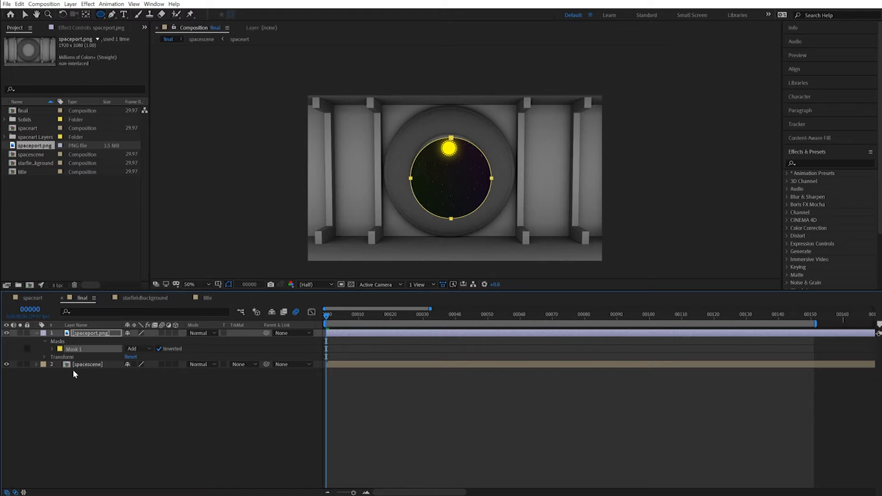
- Nudge the circular mask path on the spaceport.png layer upward until it is centered on the porthole's inner circle
left_click(52, 348)
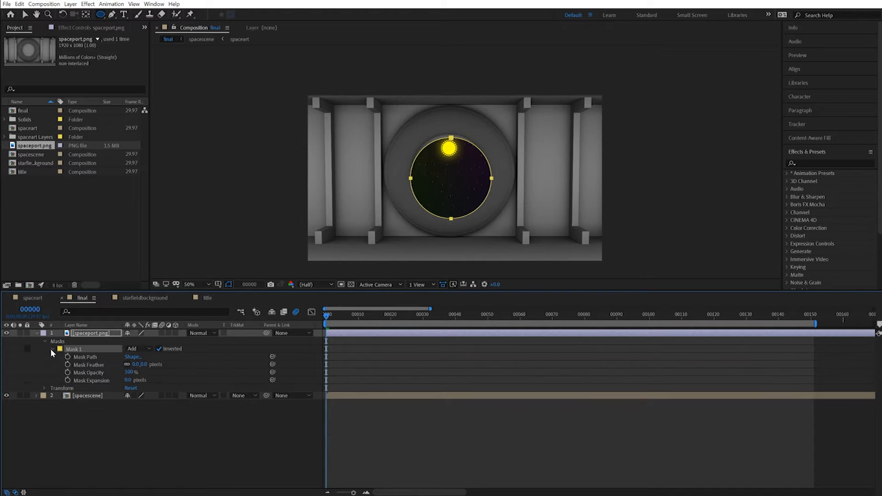
left_click(87, 359)
left_click(25, 16)
key("Up")
key("Up")
key("Up")
key("Up")
key("Up")
key("Up")
key("Up")
key("Up")
key("Up")
key("Up")
key("Up")
key("Up")
key("Up")
key("Up")
key("Up")
key("Left")
key("Right")
key("Right")
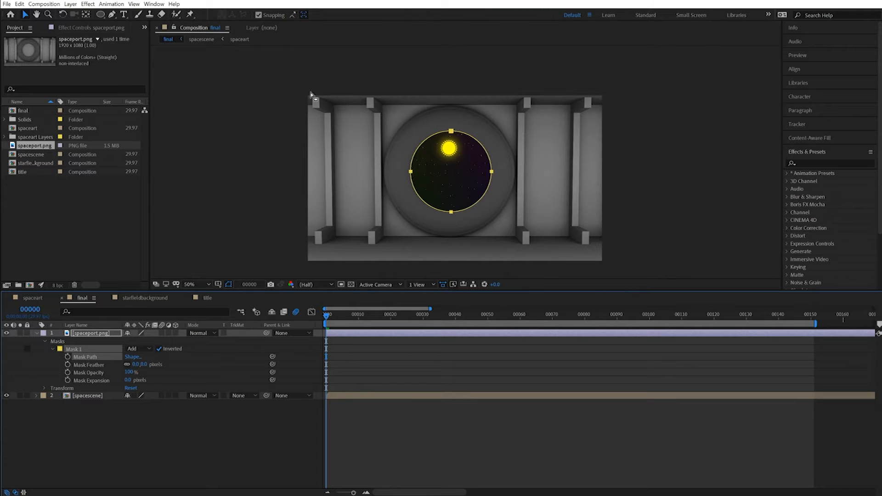
left_click(266, 176)
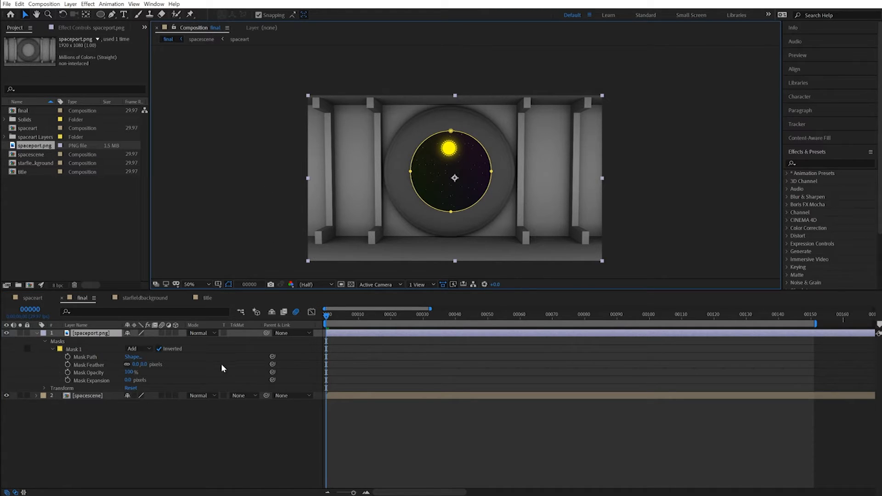
left_click(203, 451)
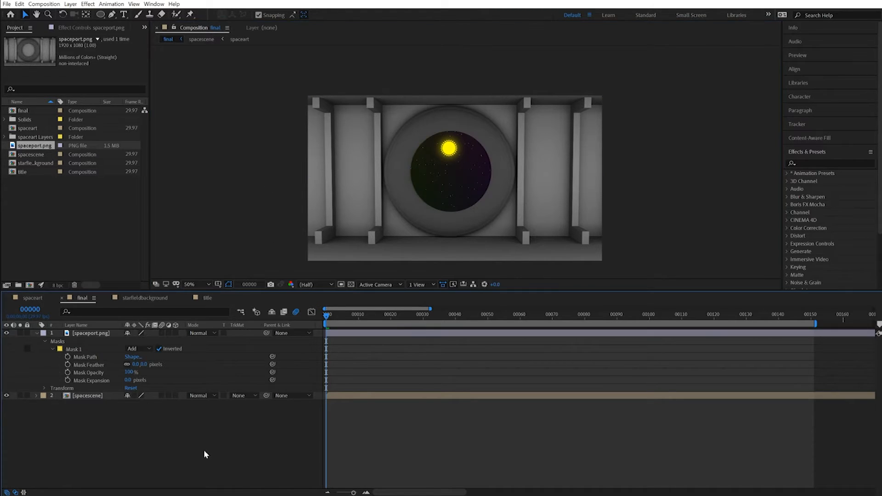
- Try out the feather and opacity of the spaceport.png mask, taking opacity down to 0% and back to 100%
left_click(73, 350)
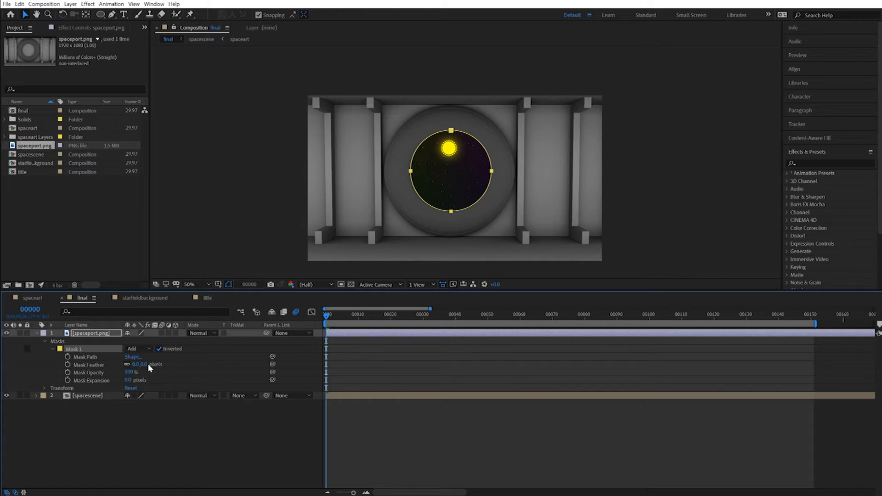
left_click_drag(146, 364, 156, 409)
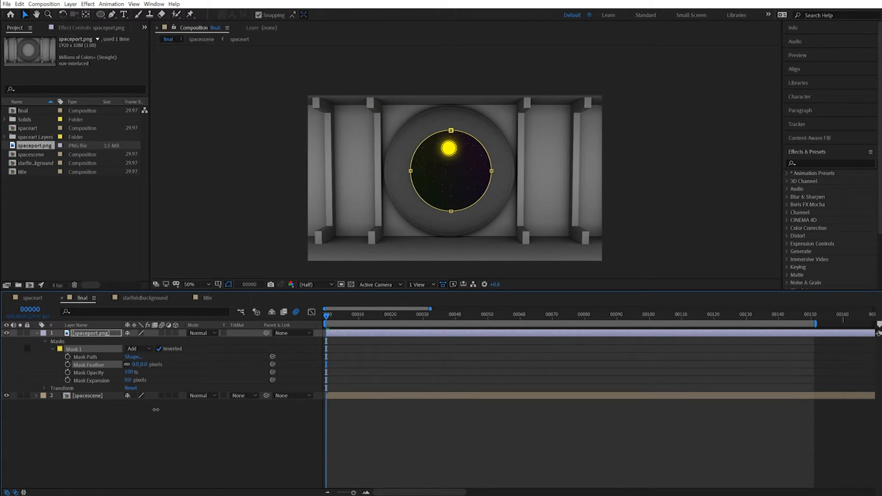
left_click(128, 372)
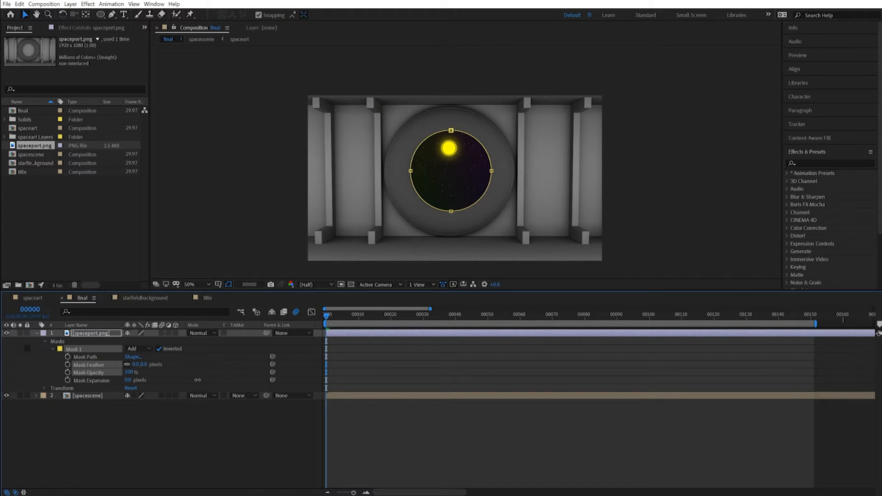
left_click_drag(190, 379, 136, 380)
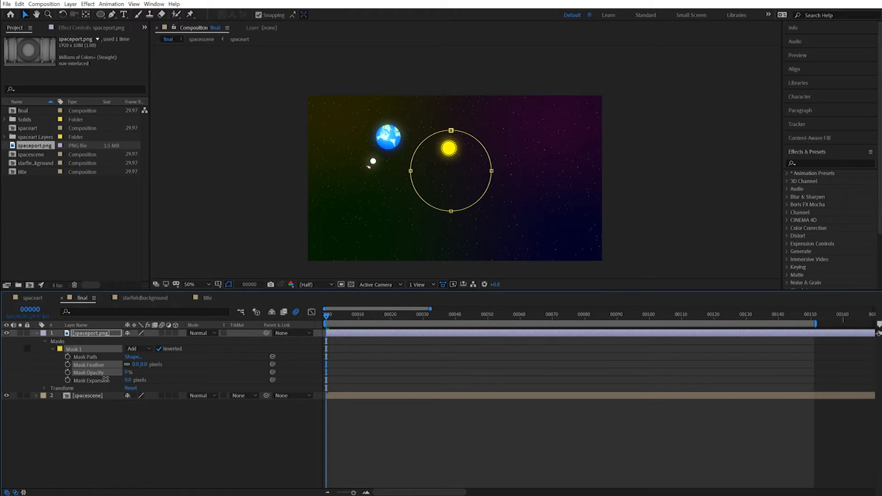
left_click_drag(106, 378, 378, 400)
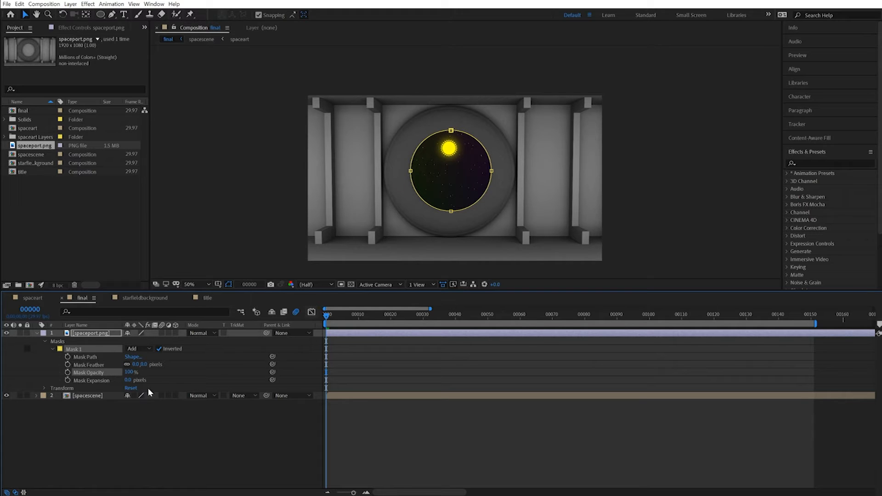
- Animate the porthole mask's expansion from -281 pixels at frame 0 to 135 pixels at frame 10 and preview the opening
left_click_drag(127, 381, 30, 414)
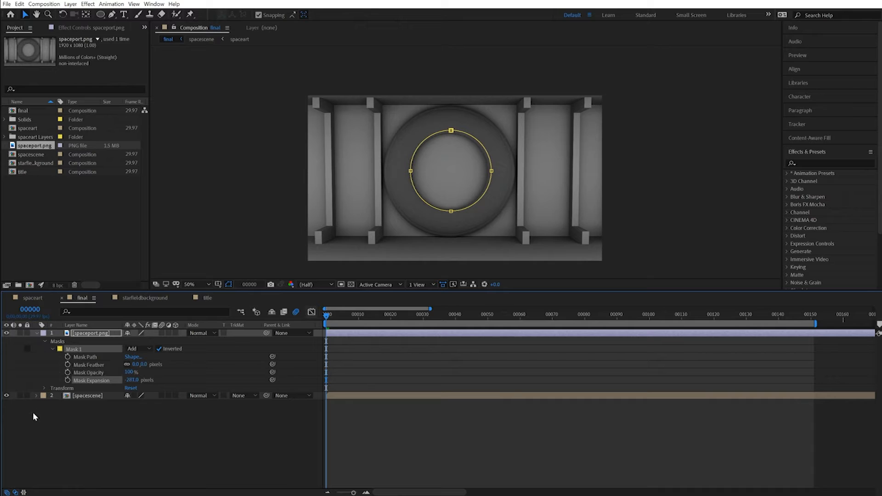
left_click(68, 380)
key("shift+Page_Down")
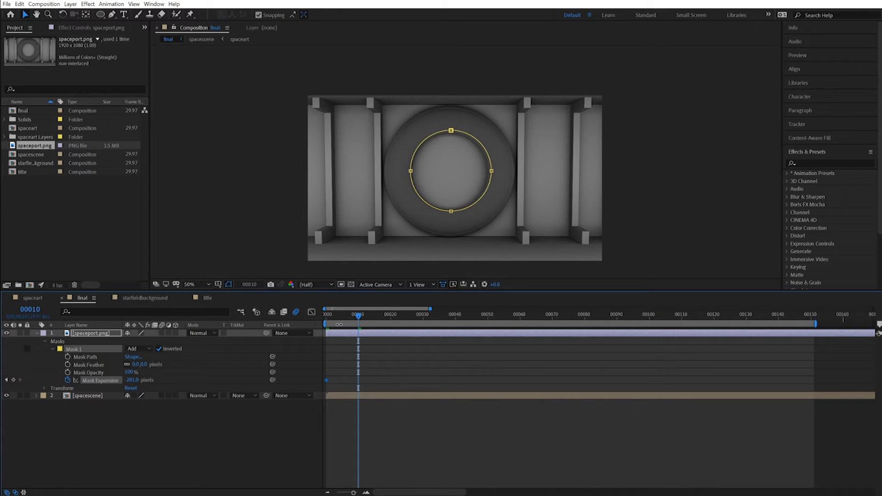
left_click_drag(133, 380, 340, 398)
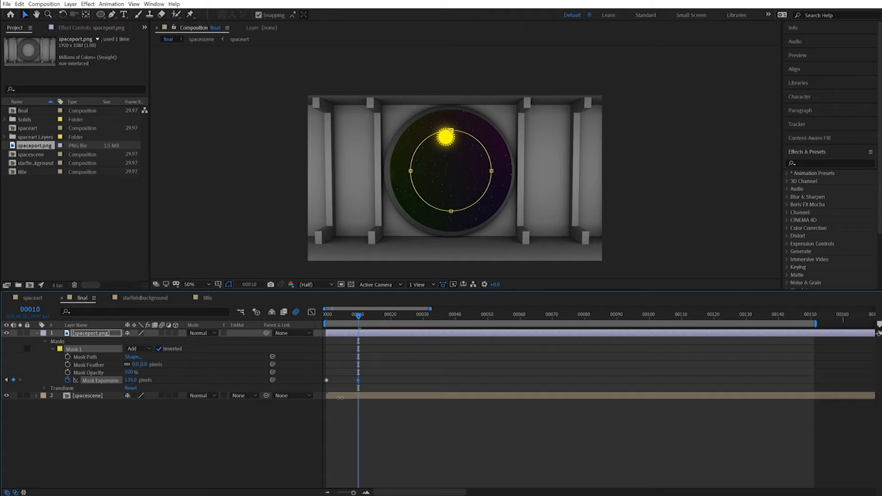
left_click_drag(363, 316, 292, 318)
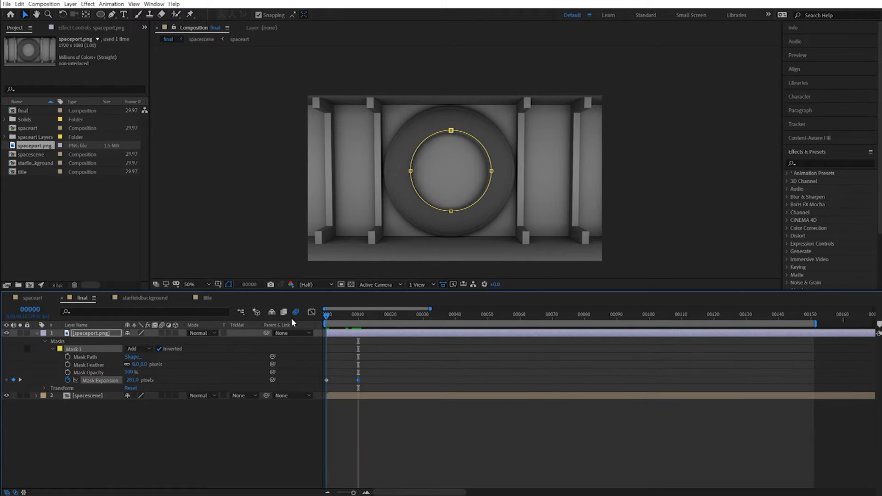
key("space")
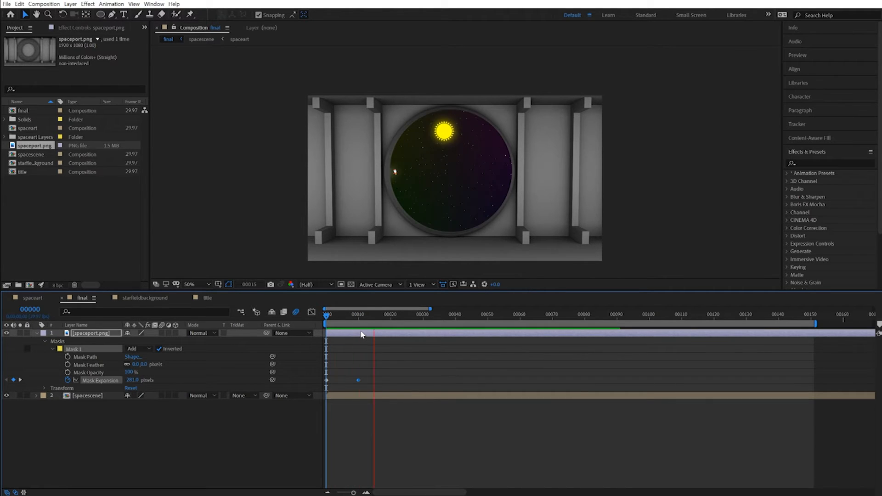
key("space")
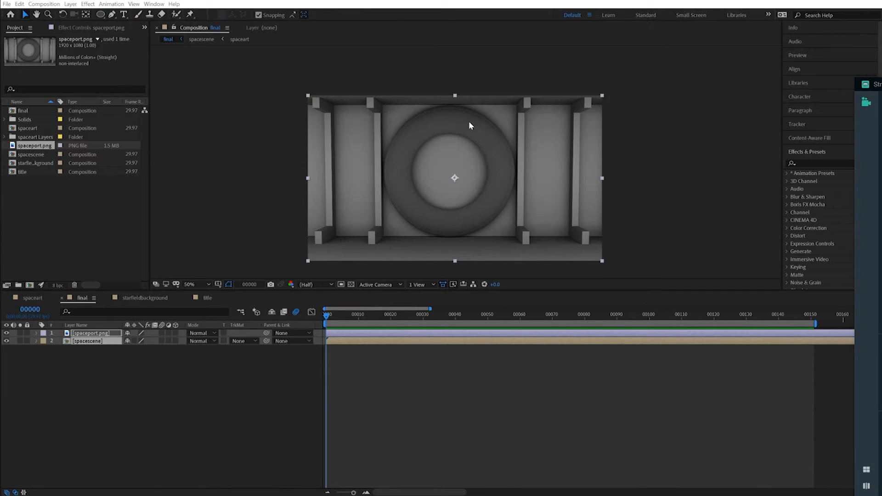
- Add a null object to the final composition and reveal its Scale property
right_click(154, 373)
mouse_move(174, 382)
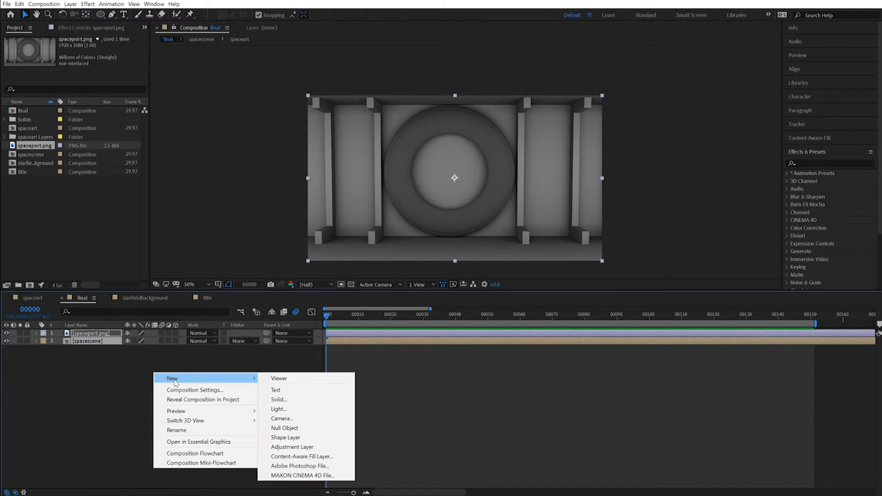
left_click(278, 428)
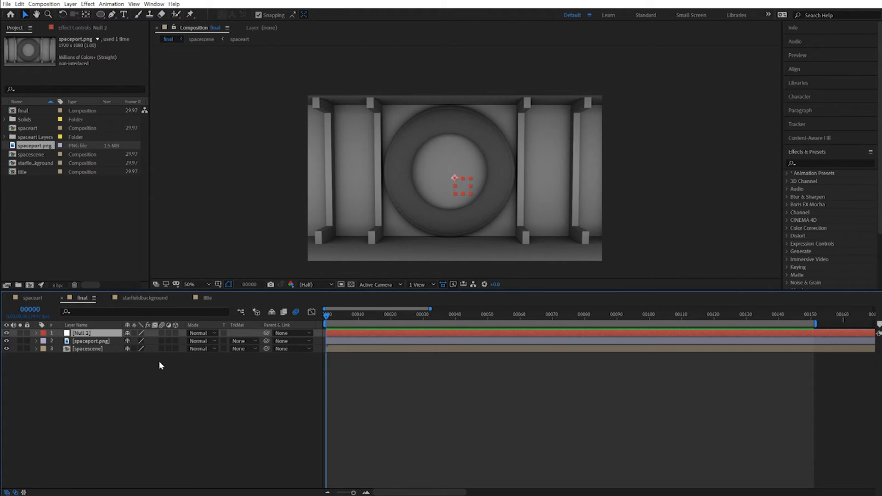
key("s")
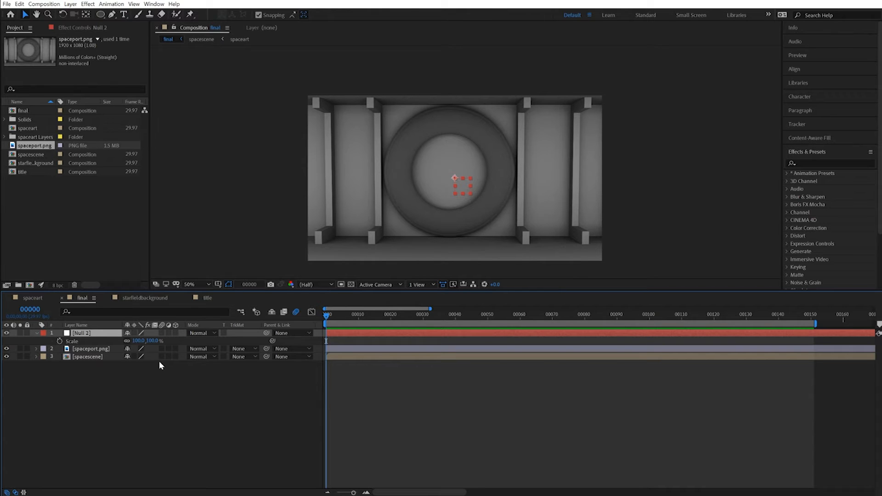
- Try enlarging the null object with its Scale value and undo the change
left_click_drag(151, 342, 298, 348)
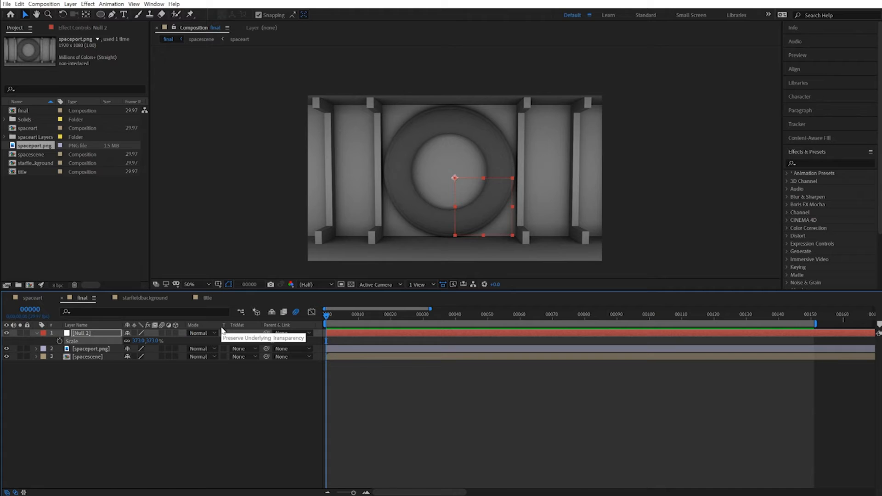
key("ctrl+z")
left_click(89, 379)
- Parent the spaceport.png and spacescene layers to the null object
left_click(90, 349)
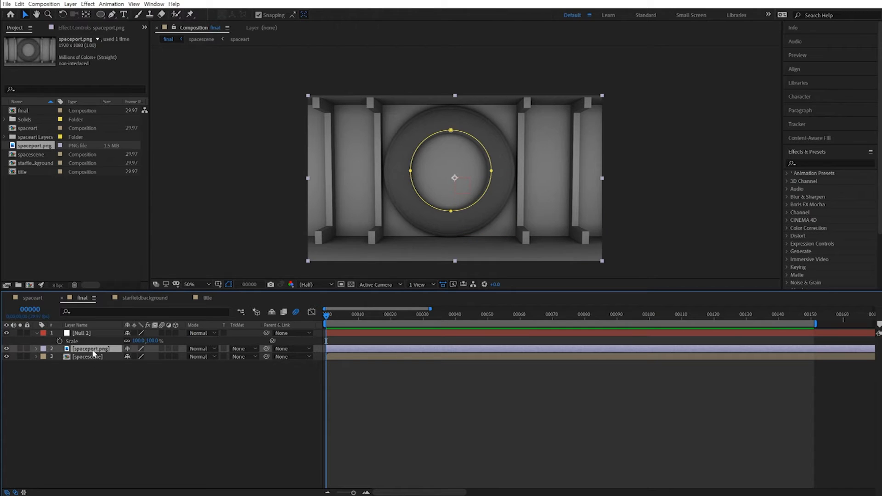
left_click(88, 355, "shift")
left_click_drag(267, 349, 84, 338)
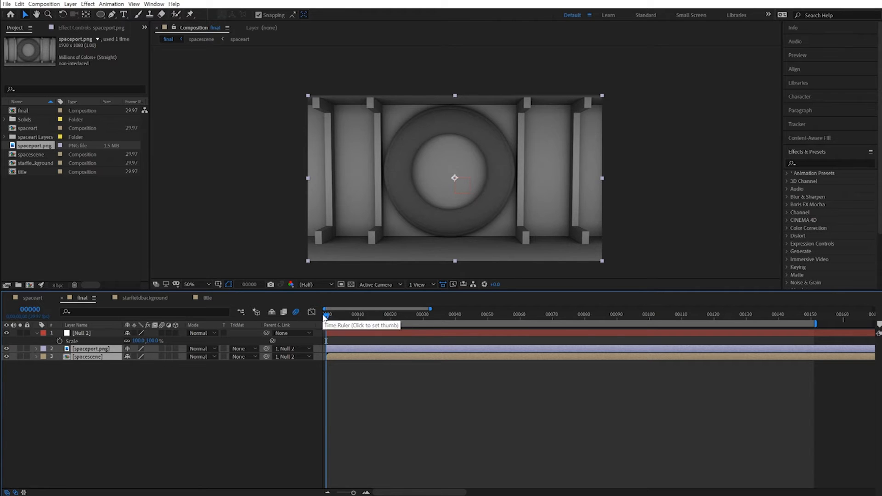
- Animate the null object's Scale from 100% at frame 10 to 182% at frame 30 and preview the zoom
key("shift+Page_Down")
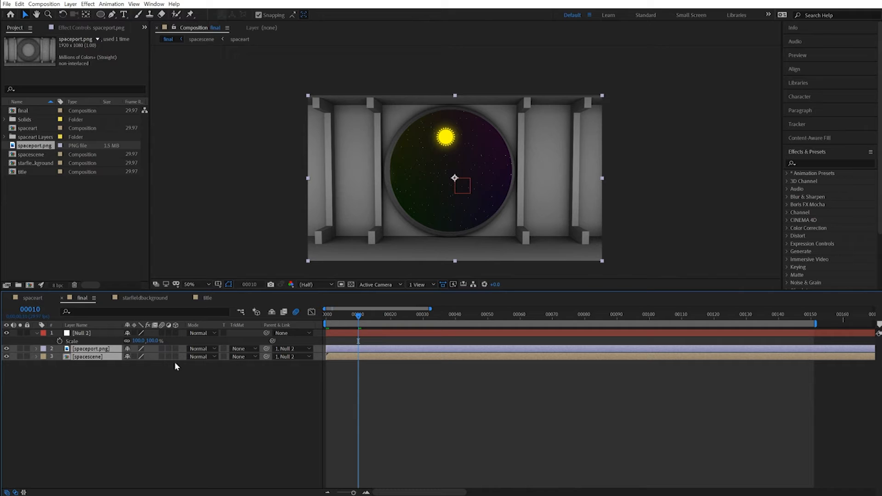
left_click(60, 340)
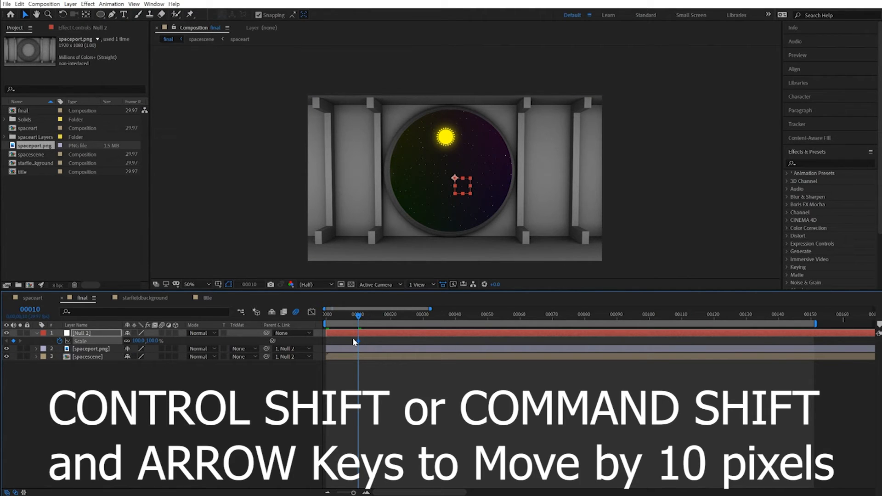
key("shift+Page_Down")
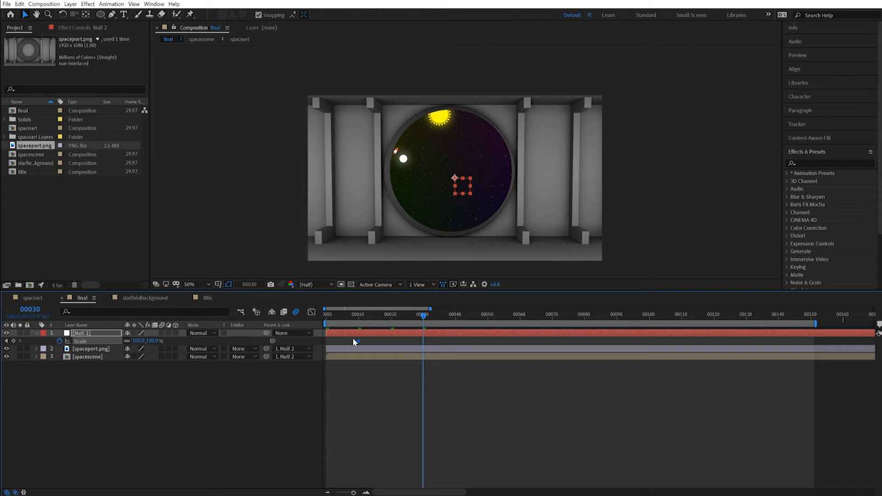
left_click_drag(138, 340, 234, 356)
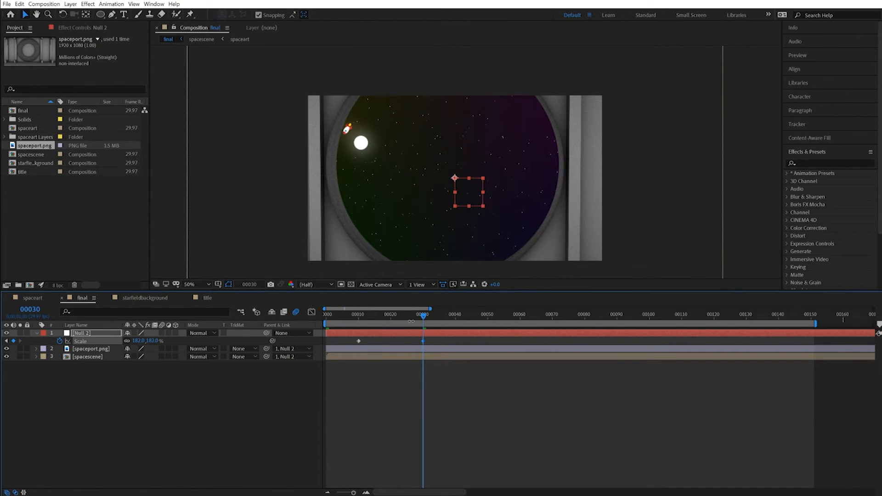
left_click_drag(425, 322, 295, 312)
key("space")
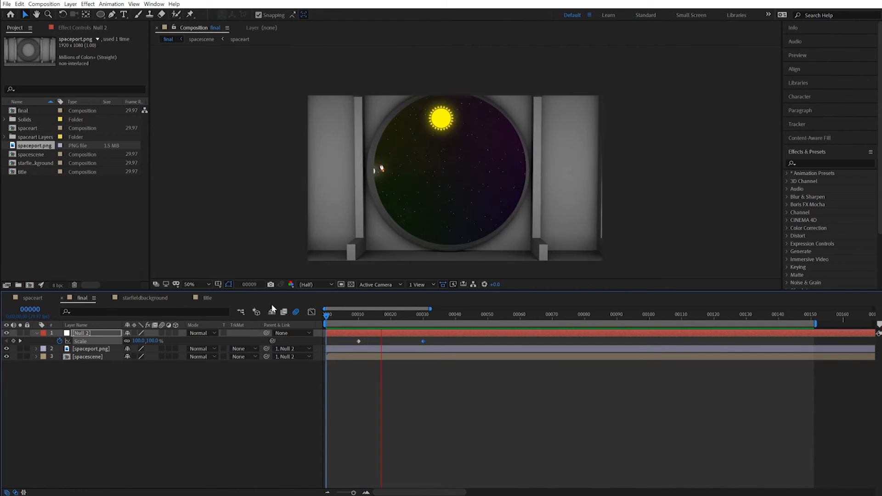
key("space")
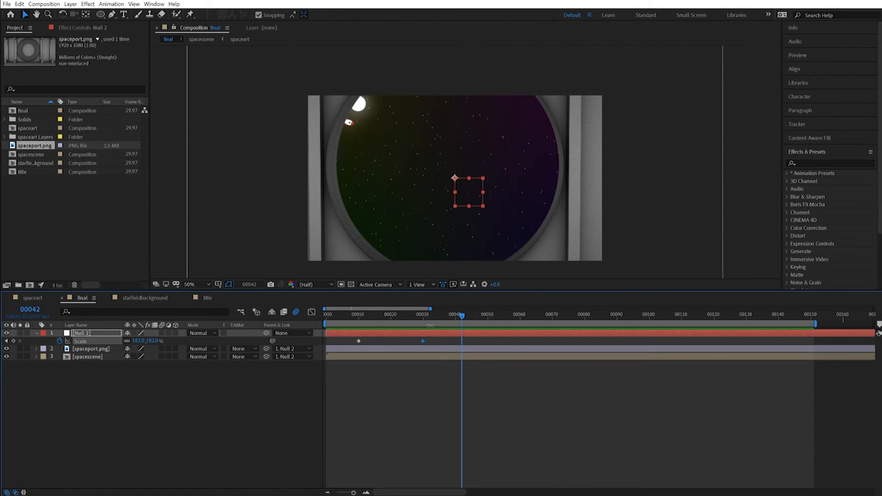
- Shift both Scale keyframes of the null earlier so they start at frame 4 and end at frame 24, and preview
left_click_drag(462, 324, 328, 317)
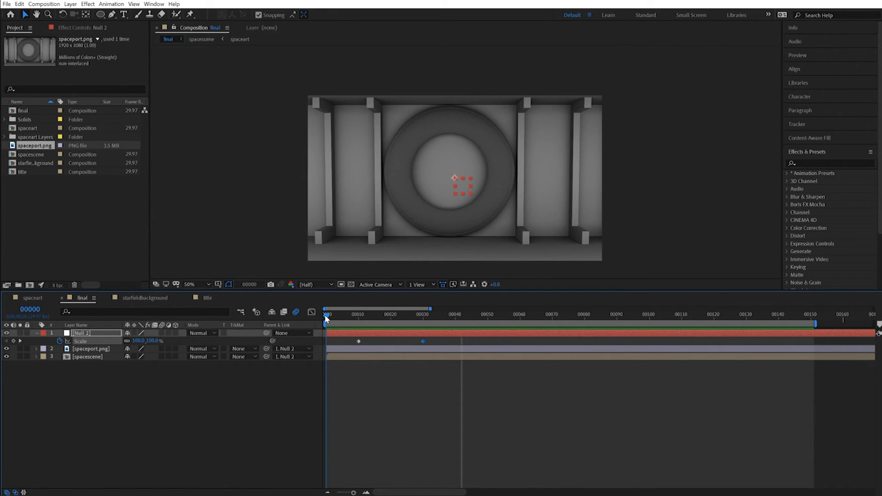
left_click(359, 342)
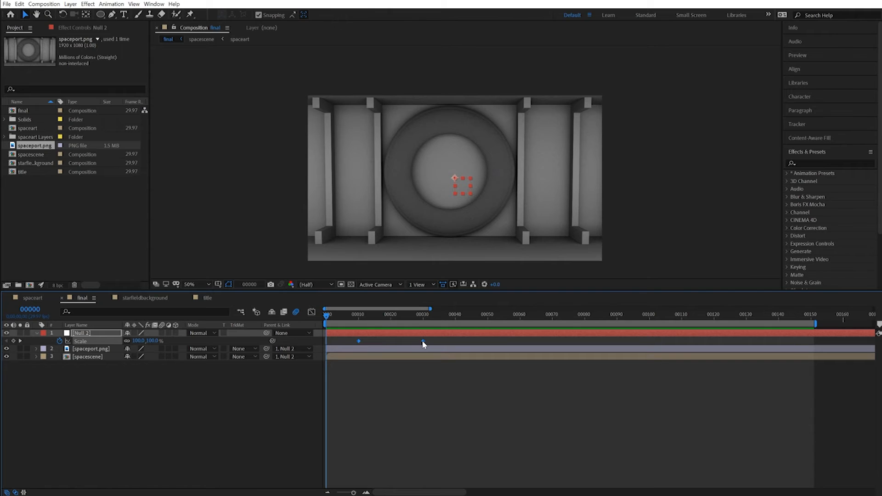
left_click_drag(359, 341, 338, 341)
key("space")
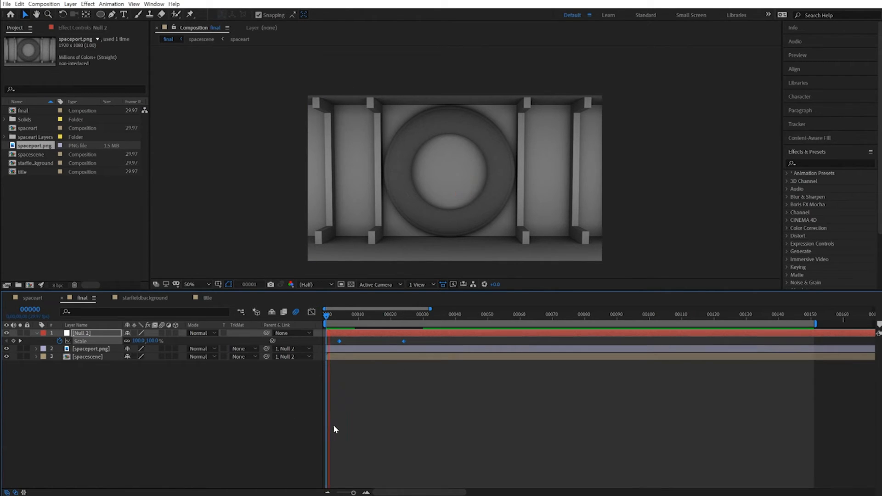
key("space")
- Add a Position keyframe to the null at frame 4 and reveal all of its keyframed properties
left_click_drag(356, 316, 336, 342)
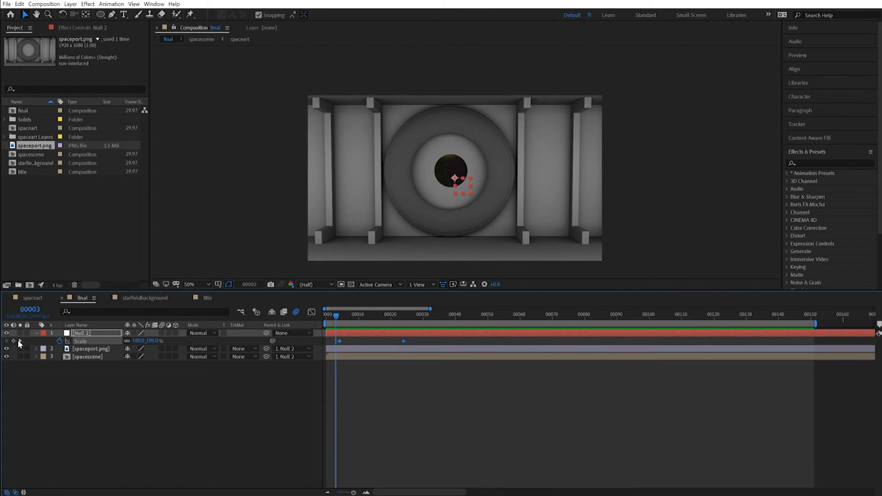
left_click(19, 341)
left_click(343, 334)
key("p")
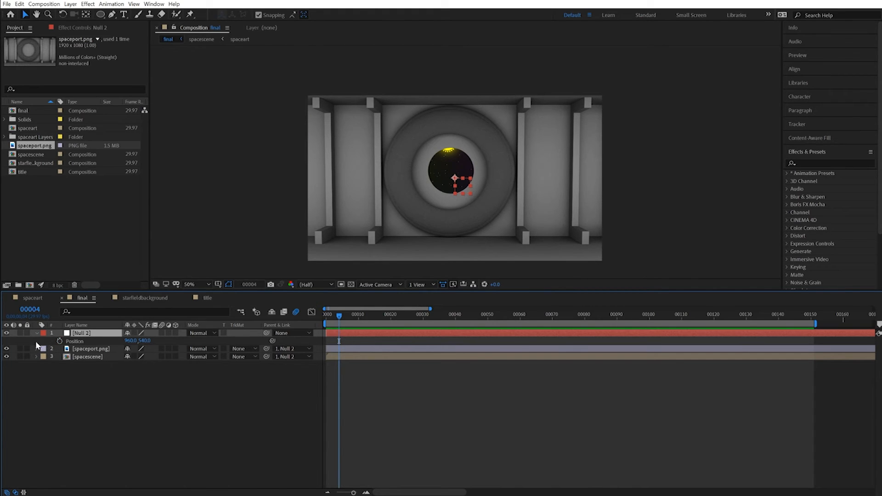
left_click(60, 341)
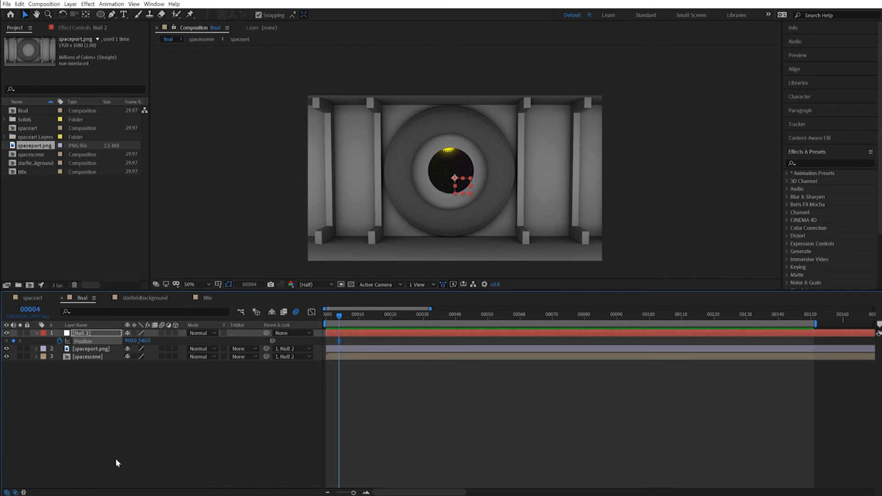
left_click(91, 333)
key("p")
key("u")
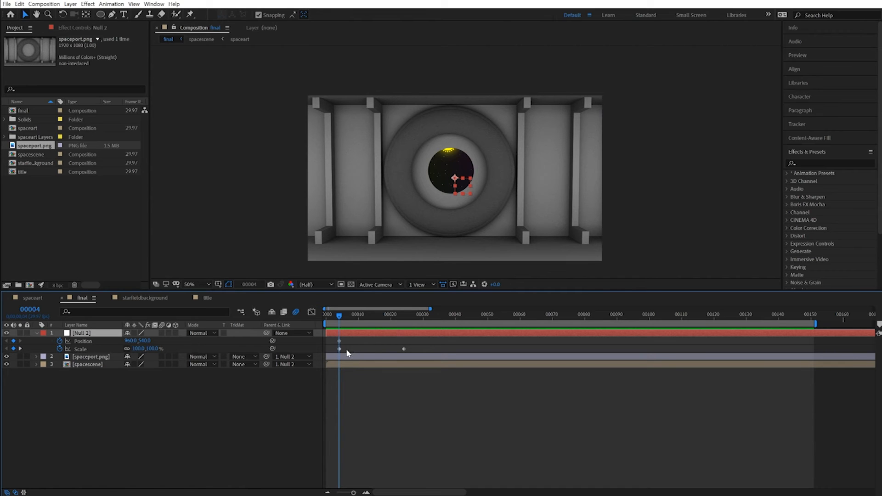
- At frame 24, nudge the null down and right to position 1020, 632 to reframe the enlarged porthole
left_click(20, 349)
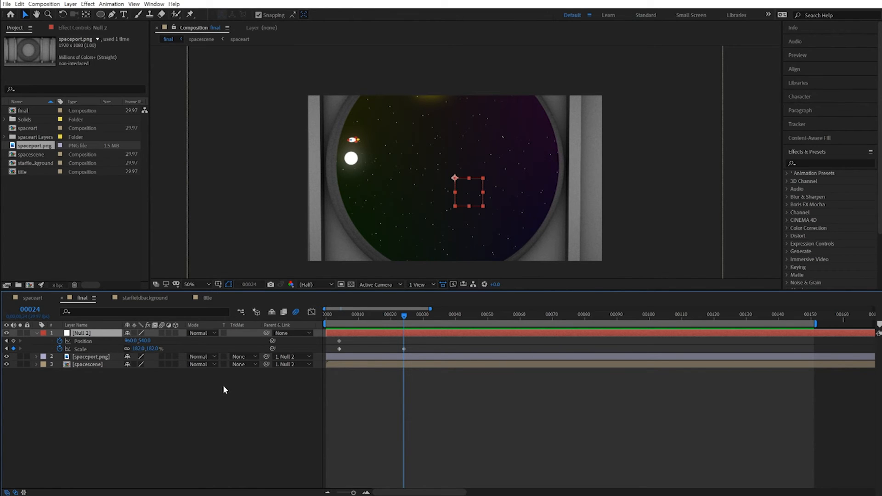
key("Down")
key("Down")
key("Down")
key("Down")
key("Down")
key("Down")
key("Down")
key("Down")
key("Down")
key("Down")
key("Down")
key("Down")
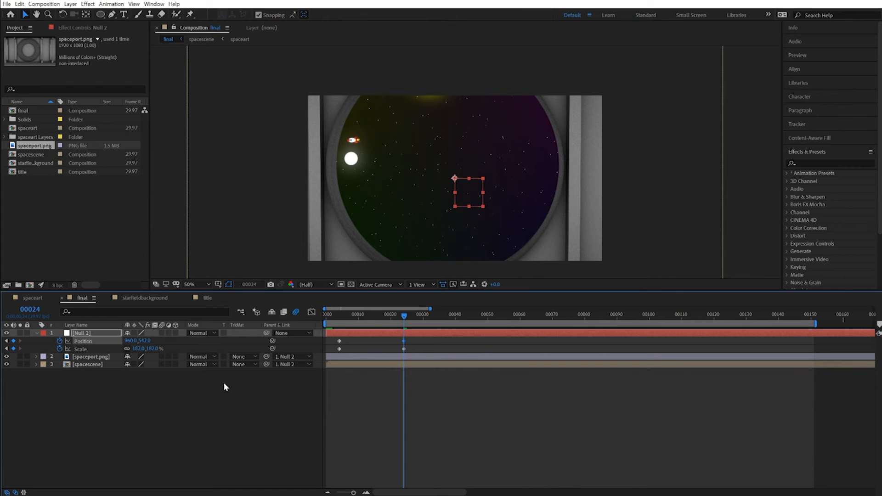
key("shift+Down")
key("shift+Down")
key("shift+Down")
key("shift+Down")
key("shift+Down")
key("shift+Down")
key("shift+Down")
key("shift+Down")
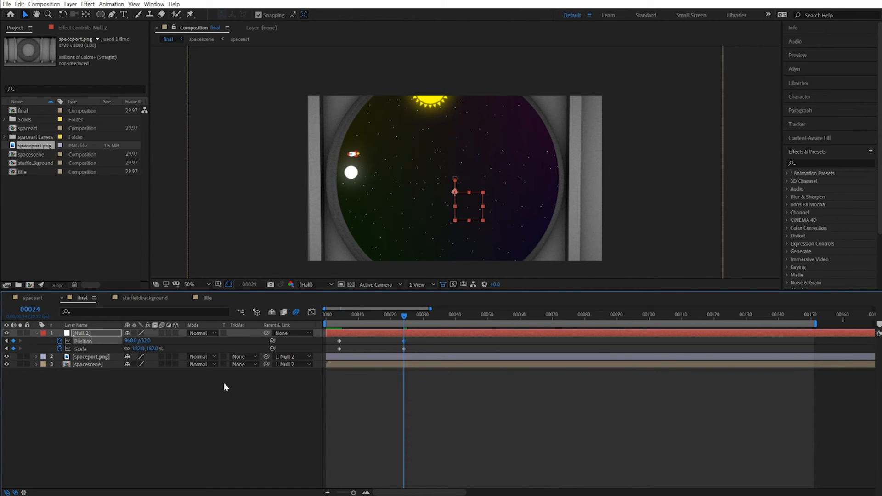
key("shift+Right")
key("shift+Right")
key("shift+Right")
key("shift+Right")
key("shift+Right")
key("shift+Right")
key("shift+Right")
key("shift+Right")
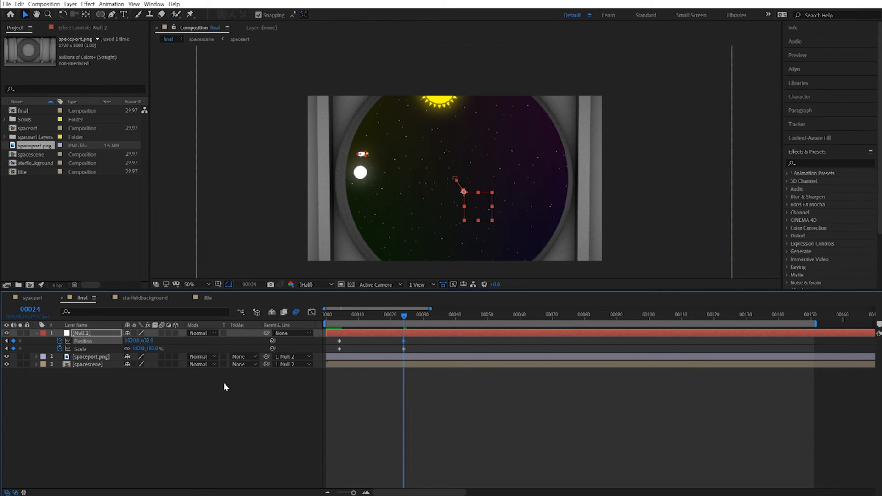
key("shift+Left")
key("shift+Left")
- Preview the null's combined position and scale animation from frame 0
key("Page_Up")
key("Page_Up")
key("Page_Up")
key("Page_Up")
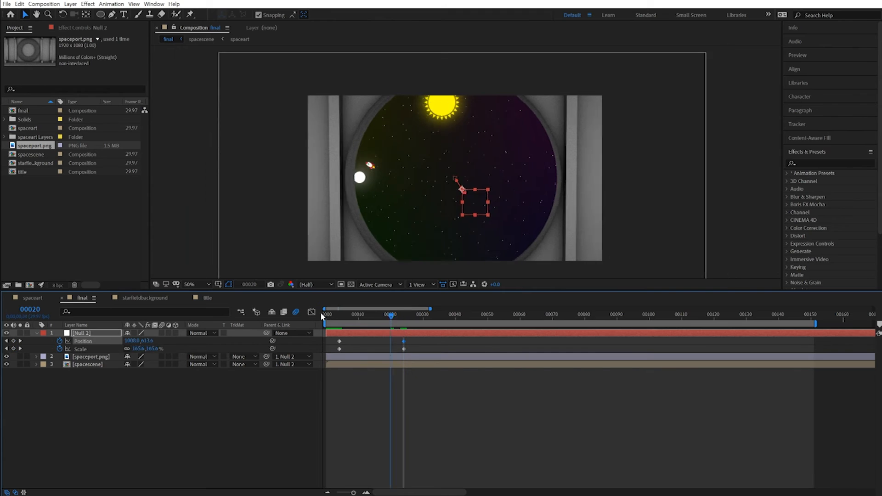
left_click(324, 316)
key("space")
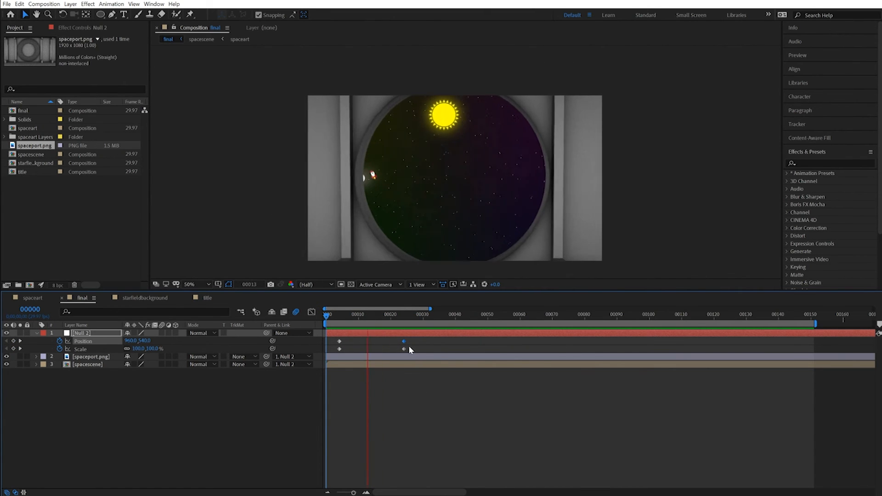
- Apply Easy Ease In to the null's Scale keyframe at frame 24 and preview the motion from the start
left_click_drag(396, 316, 404, 322)
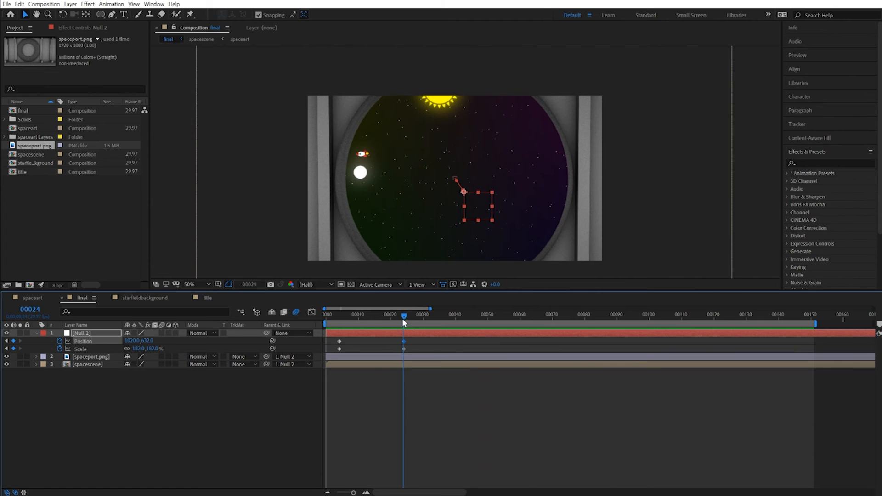
left_click(404, 349)
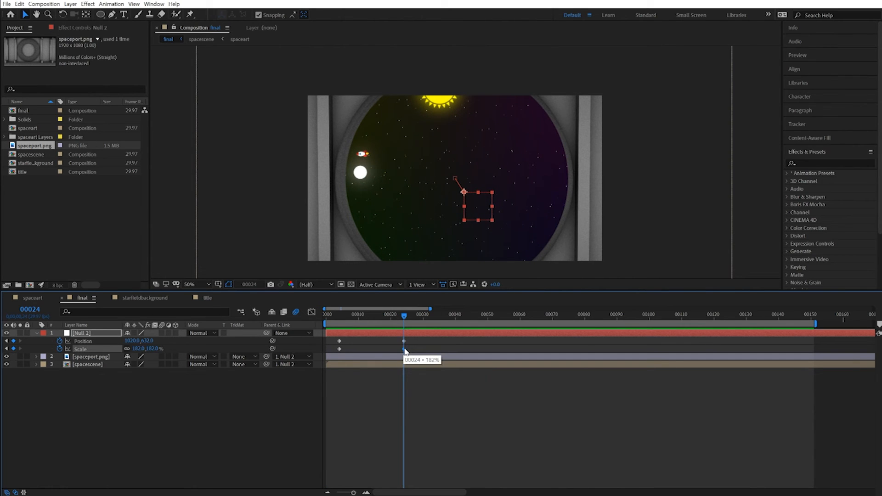
right_click(404, 350)
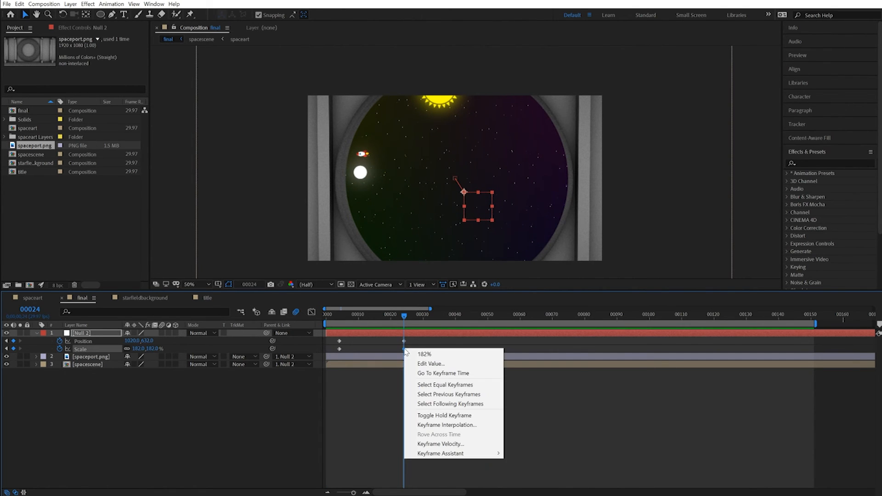
mouse_move(431, 454)
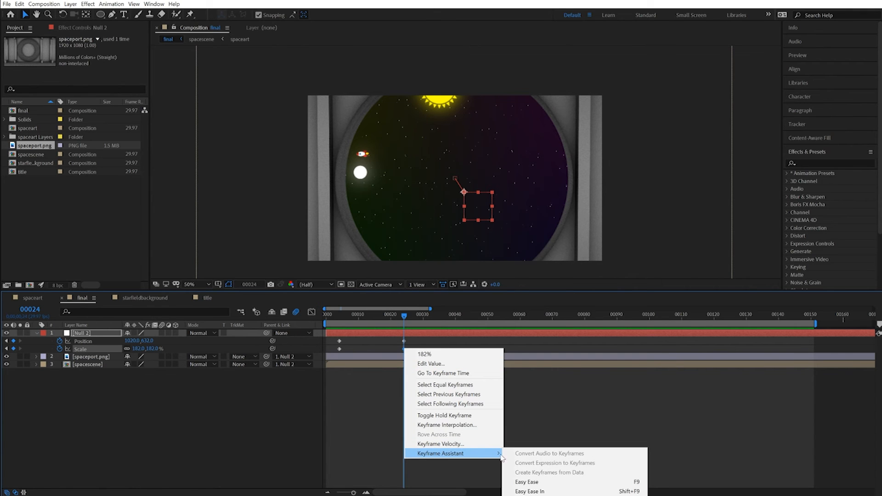
left_click(530, 491)
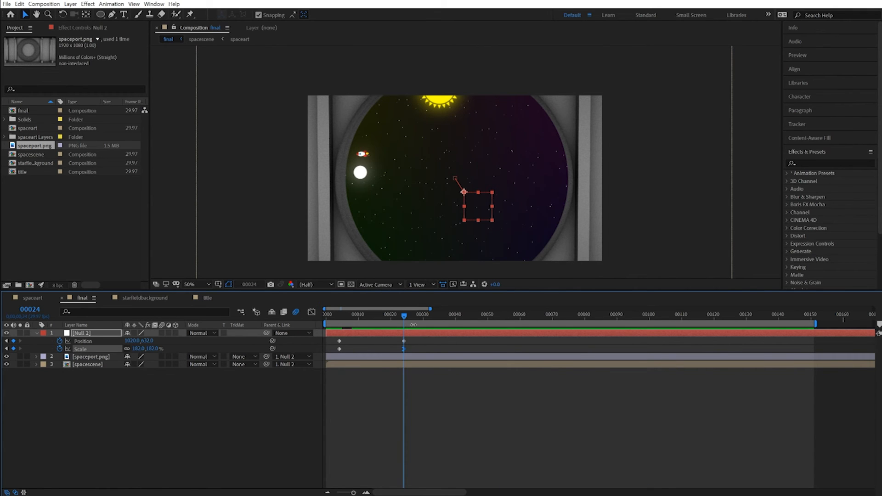
left_click_drag(404, 316, 316, 324)
key("space")
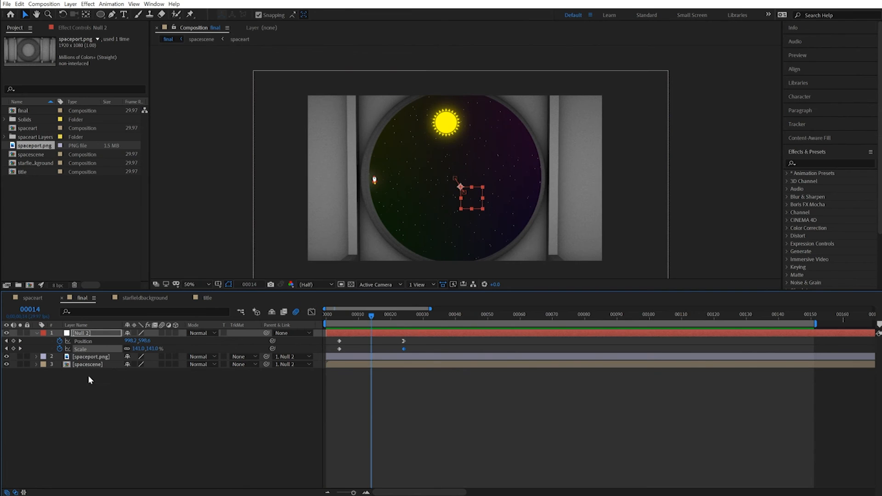
- Apply Easy Ease In to the second Mask Expansion keyframe of spaceport.png and move it earlier to about frame 8
left_click(88, 376)
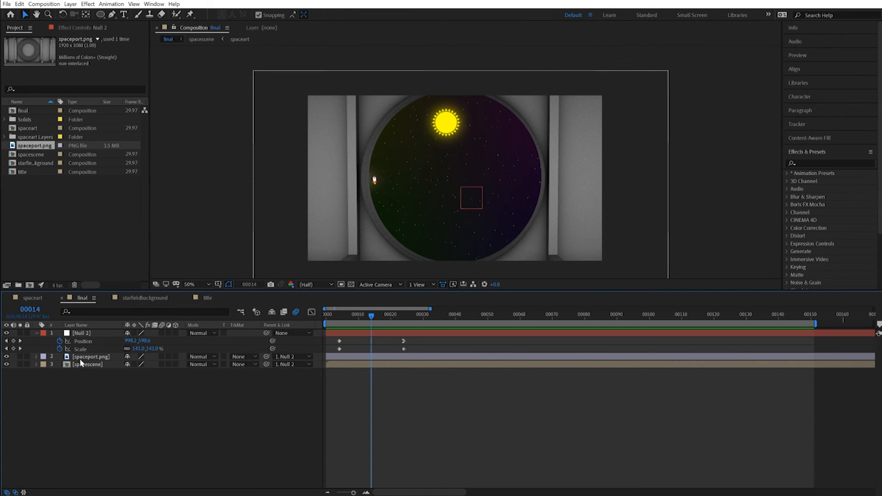
left_click(80, 357)
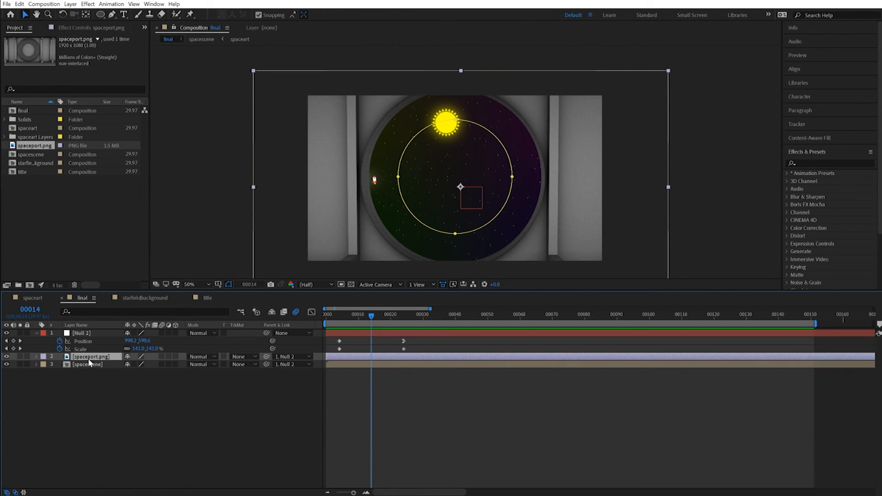
key("u")
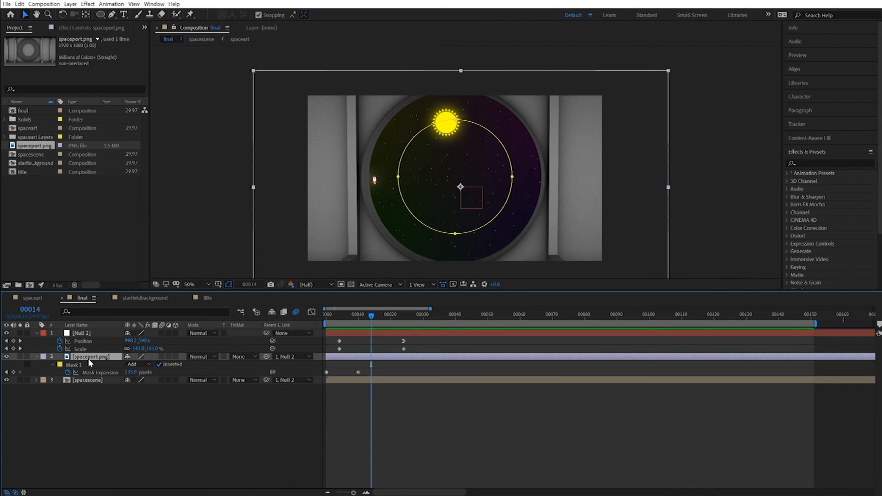
left_click(358, 372)
right_click(358, 372)
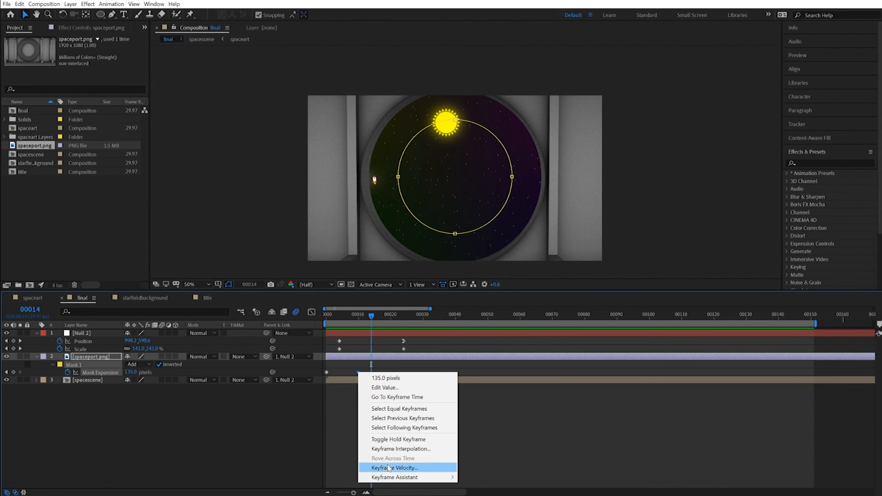
mouse_move(390, 478)
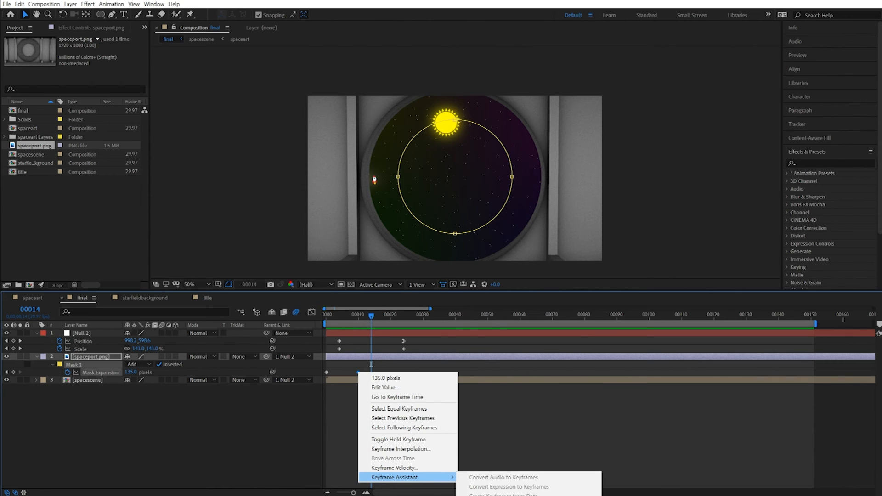
key("shift+F9")
left_click_drag(358, 372, 350, 373)
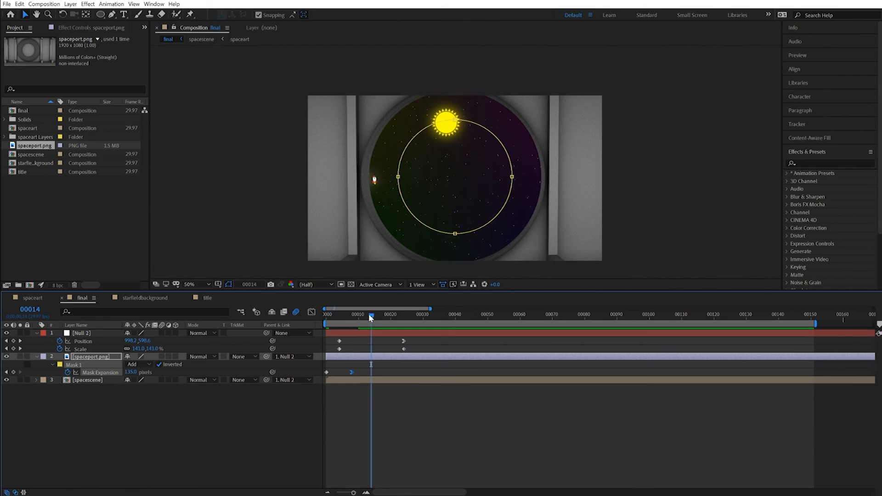
- Play back the final composition from the beginning to check the porthole opening and camera push together
left_click_drag(369, 314, 312, 318)
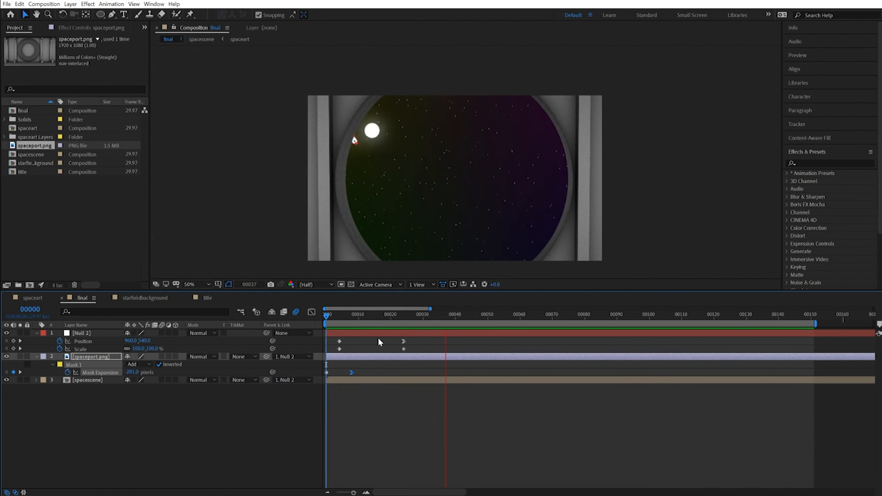
key("space")
key("space")
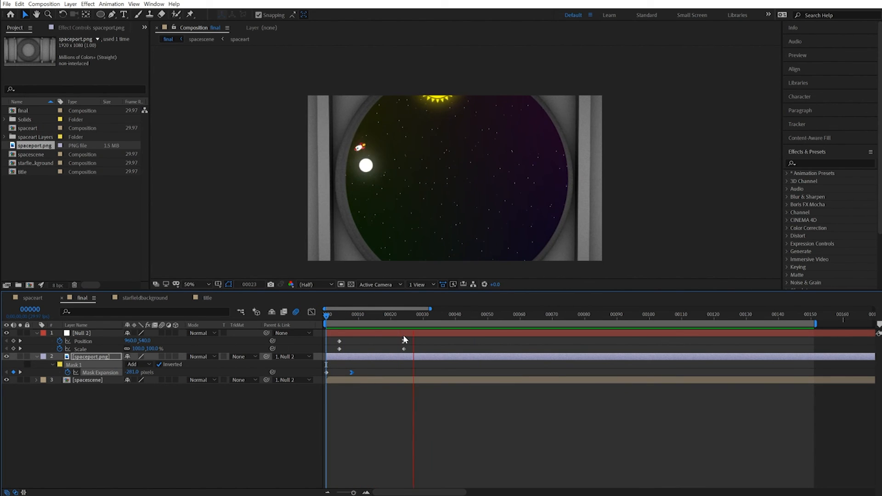
key("space")
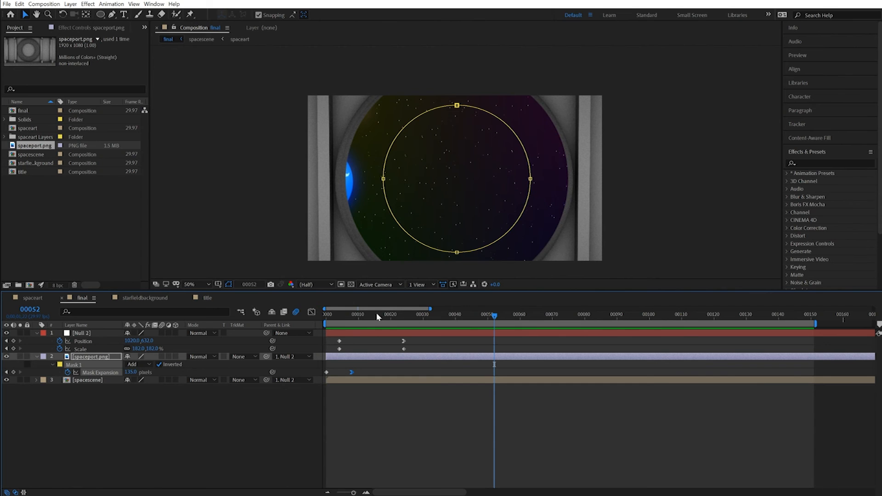
left_click_drag(493, 316, 331, 316)
key("space")
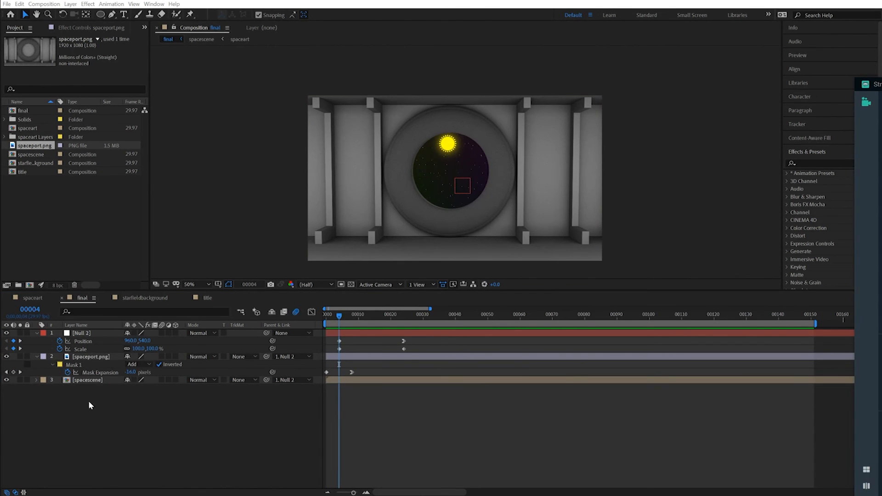
- Delete the circular Mask 1 with its Mask Expansion animation from the spaceport.png layer
left_click(112, 412)
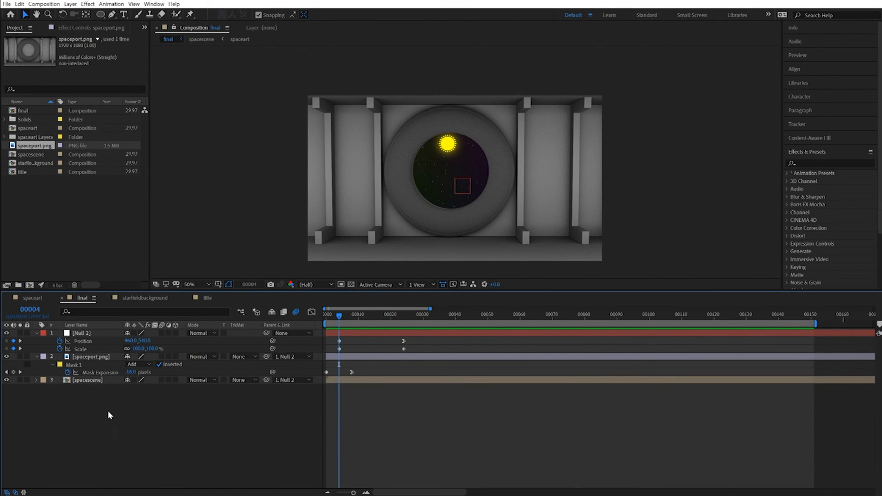
left_click(73, 365)
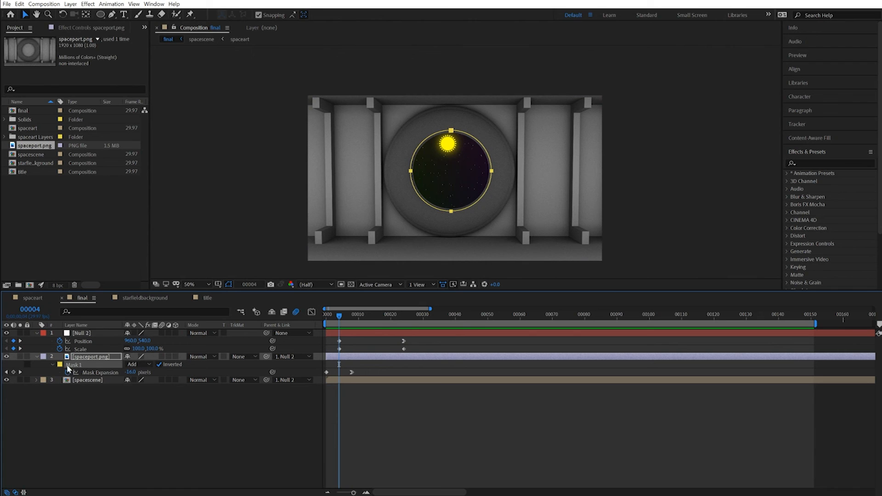
key("Delete")
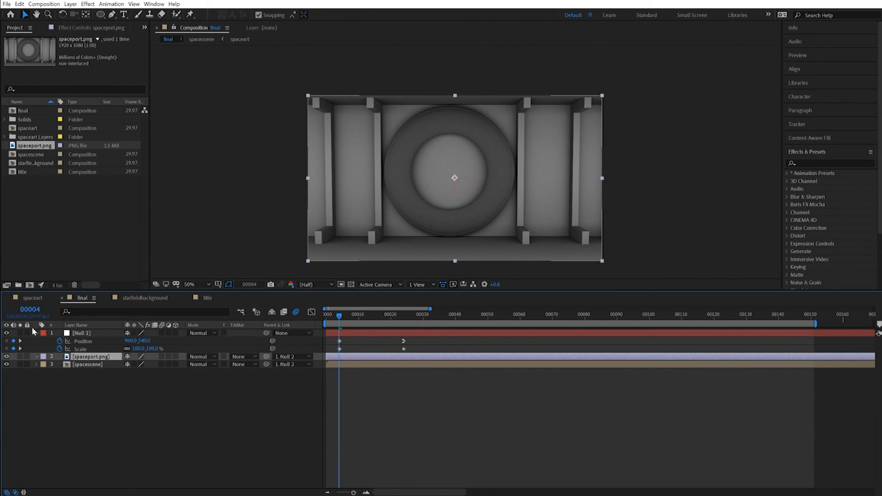
- Draw a star-shaped mask on spaceport.png over the porthole's inner disc and set the mask to Inverted
left_click_drag(103, 16, 128, 52)
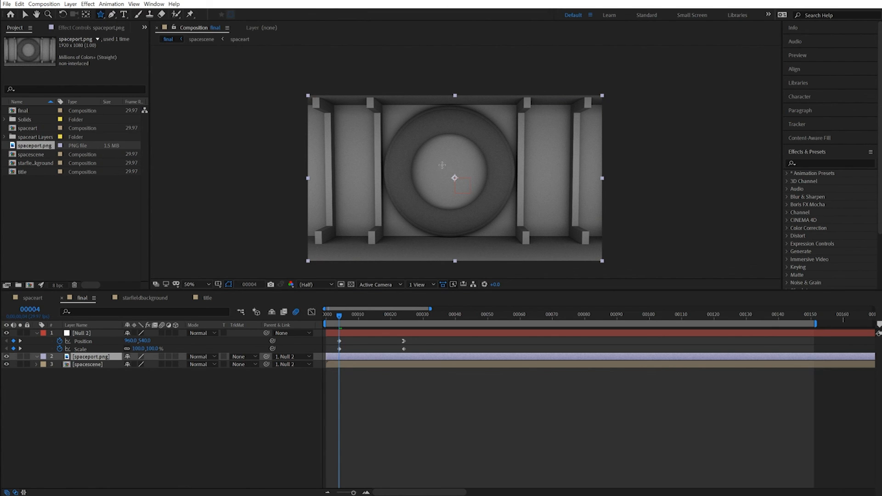
left_click_drag(442, 165, 456, 188)
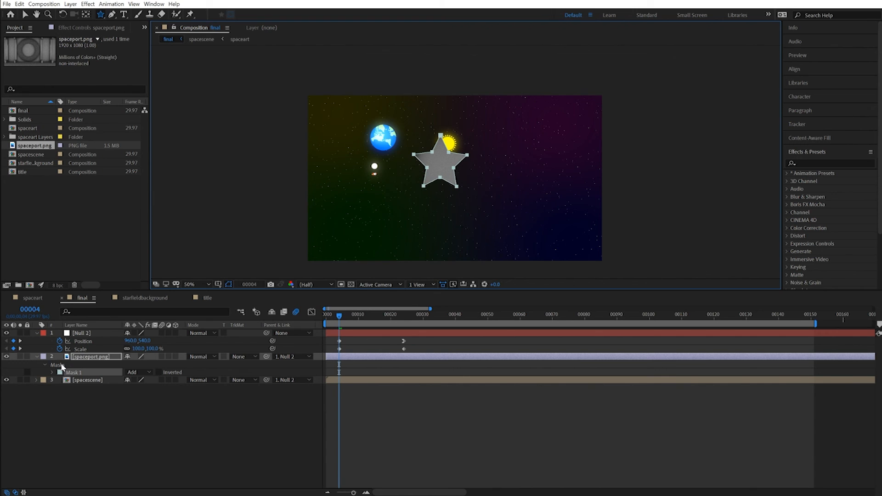
left_click(158, 373)
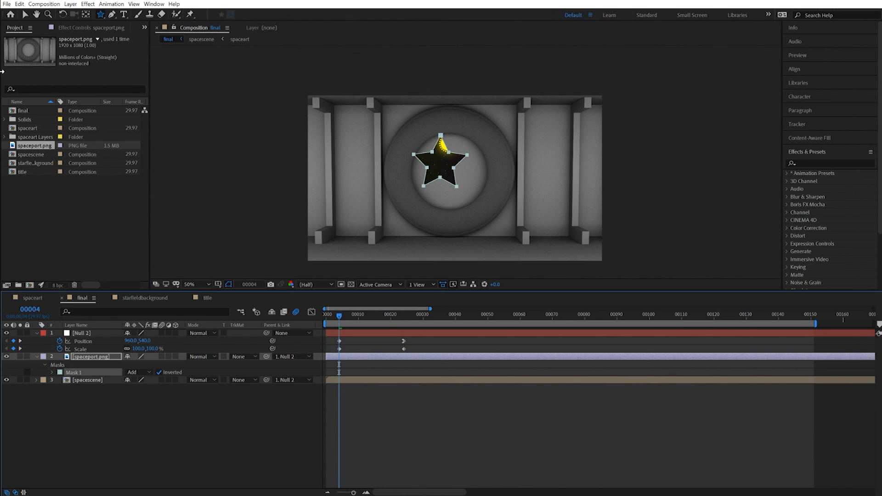
- Nudge the star mask right and down until it is centred in the porthole's inner disc
left_click(25, 14)
key("shift+Right")
key("shift+Right")
key("Right")
key("Right")
key("shift+Down")
key("shift+Down")
key("Right")
key("Right")
key("Right")
key("Right")
key("Down")
key("Down")
key("Down")
key("Down")
key("Down")
key("Down")
key("Down")
key("Down")
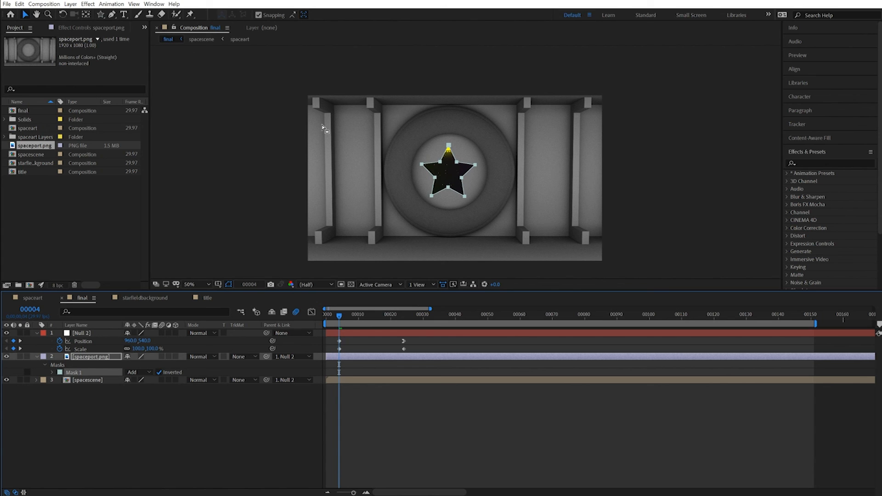
- Animate the star mask's Mask Expansion from about -91 pixels at frame 0 to a much larger value at frame 10
left_click_drag(340, 316, 317, 318)
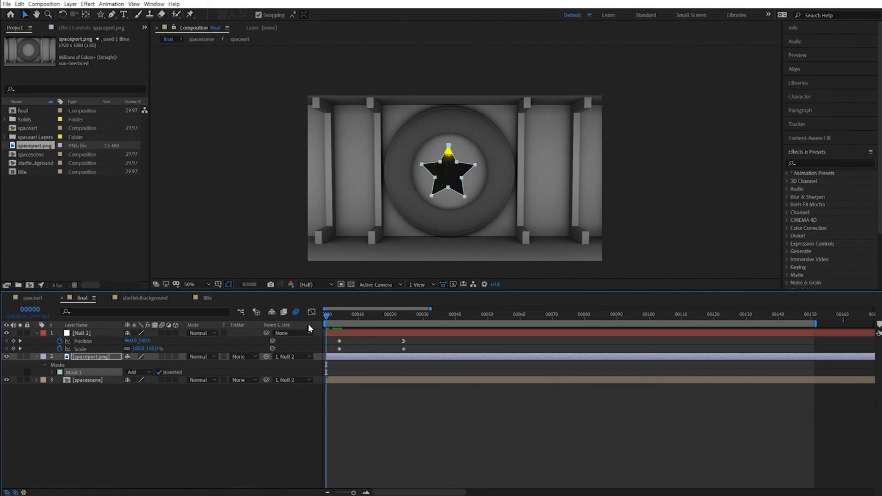
left_click(51, 371)
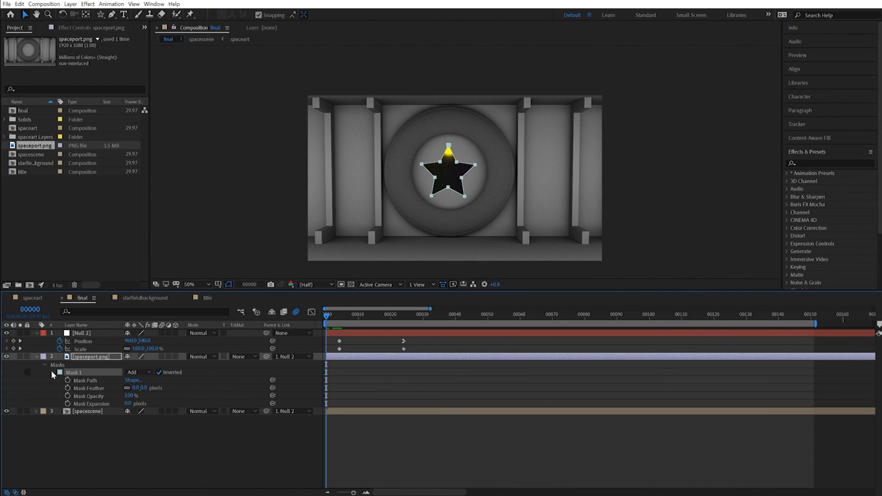
left_click(68, 403)
left_click_drag(128, 403, 88, 405)
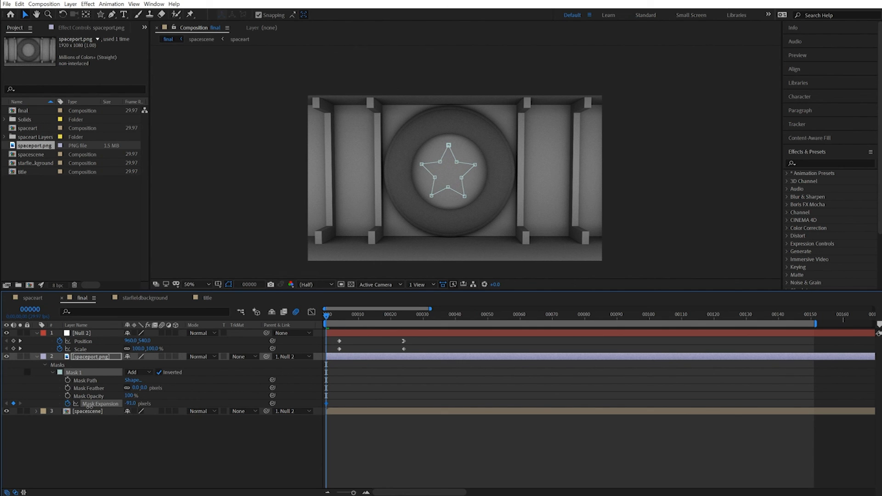
key("shift+Page_Down")
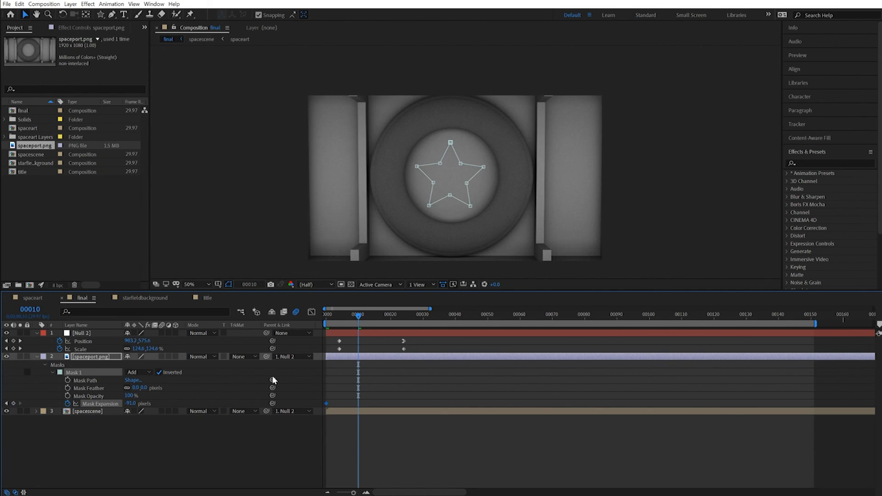
left_click_drag(133, 405, 202, 411)
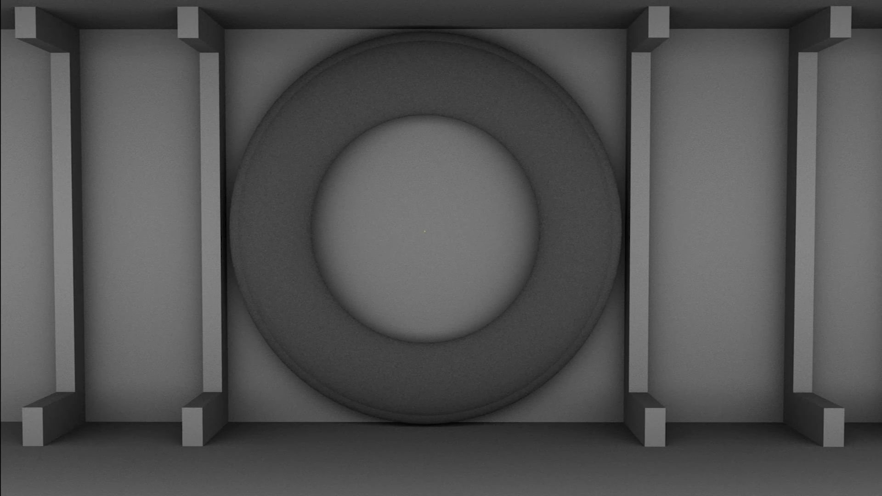